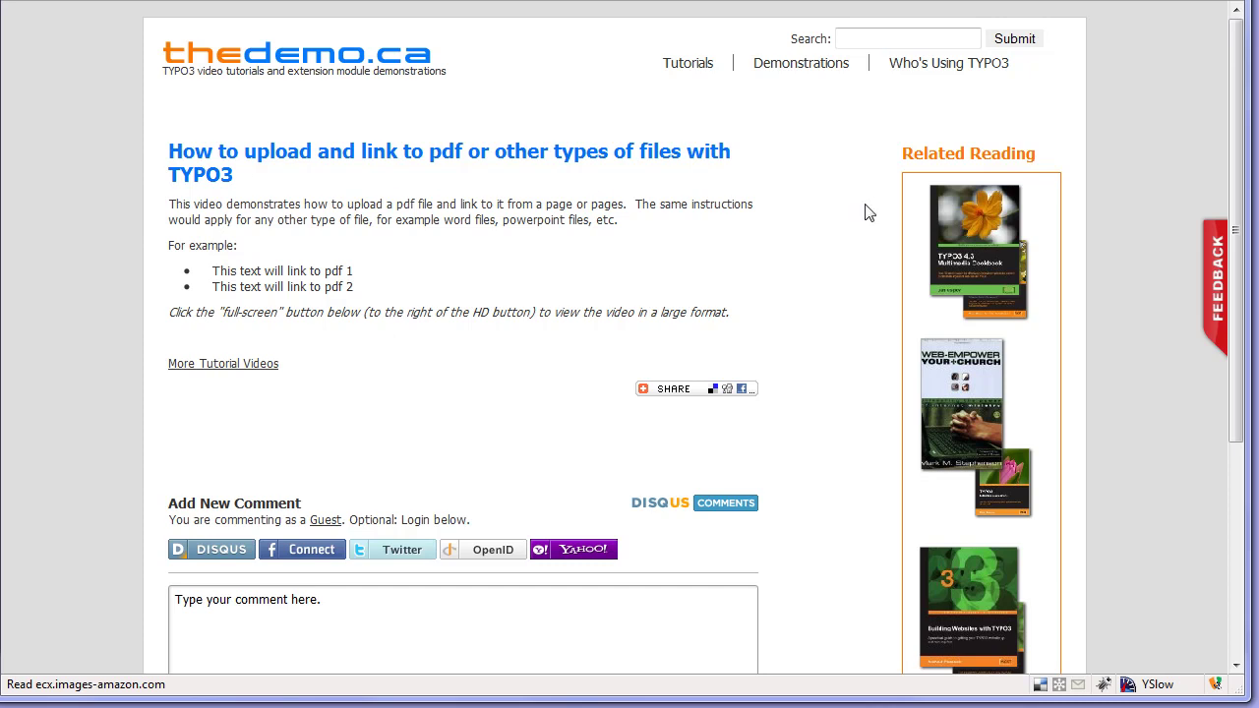
Select the bullet lines' text in the editor, then clear the selection
drag(359, 274, 210, 274)
drag(377, 293, 210, 287)
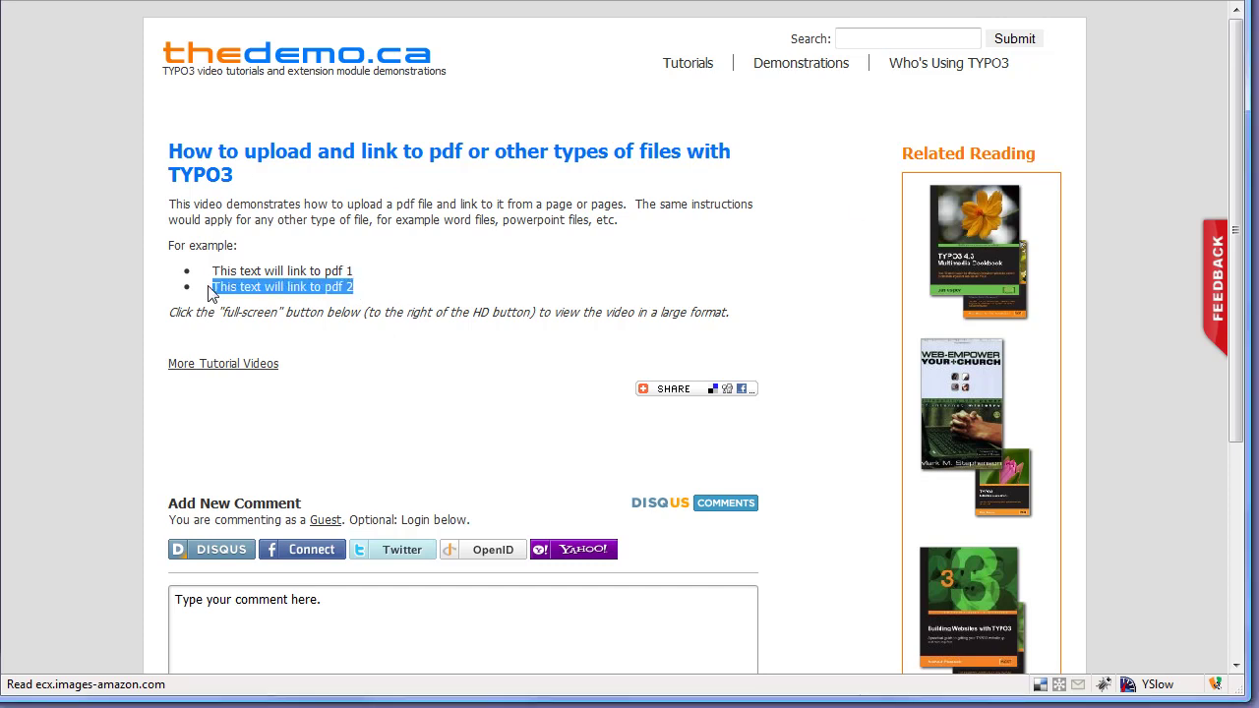
click(495, 302)
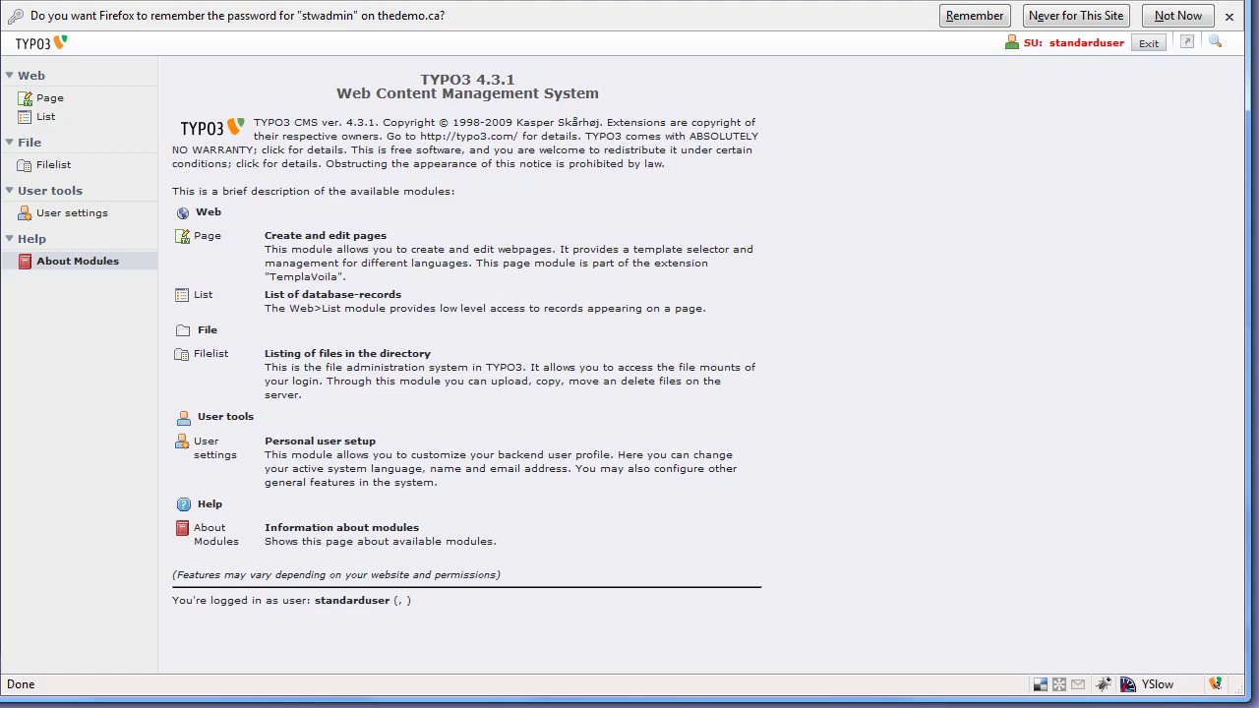
Switch from the Page module to the Filelist and show the PDF Library folder
click(46, 101)
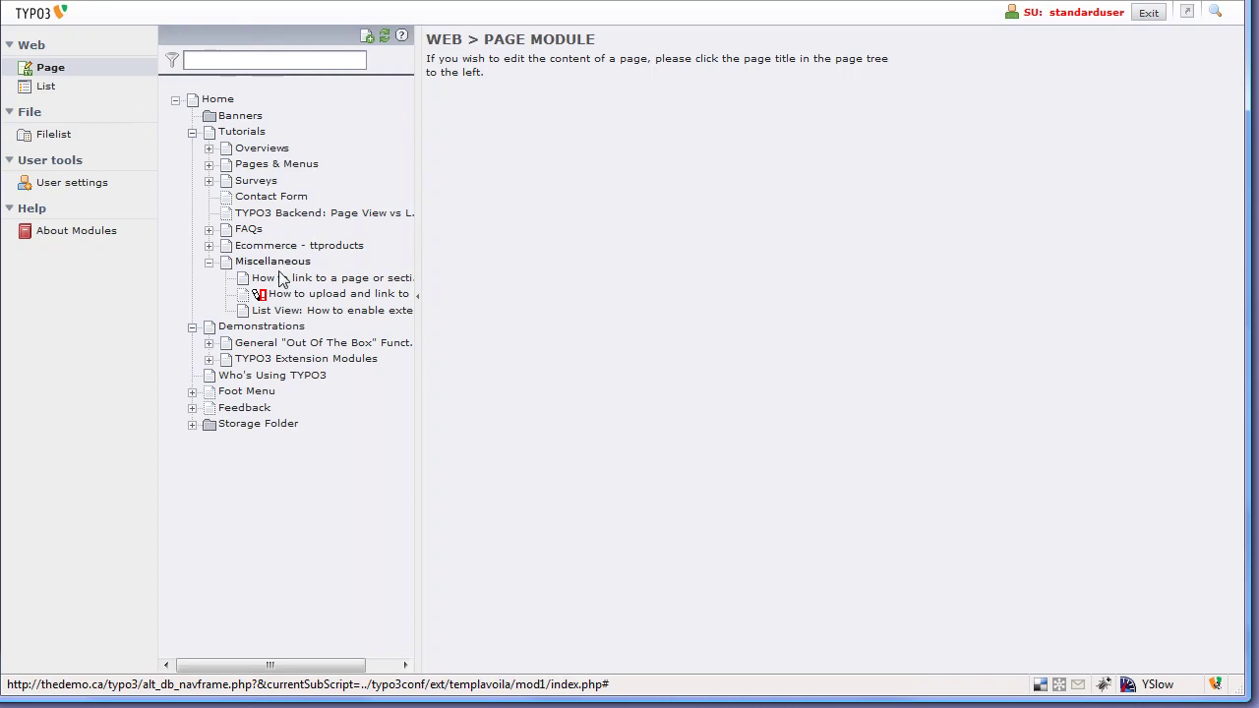
click(54, 138)
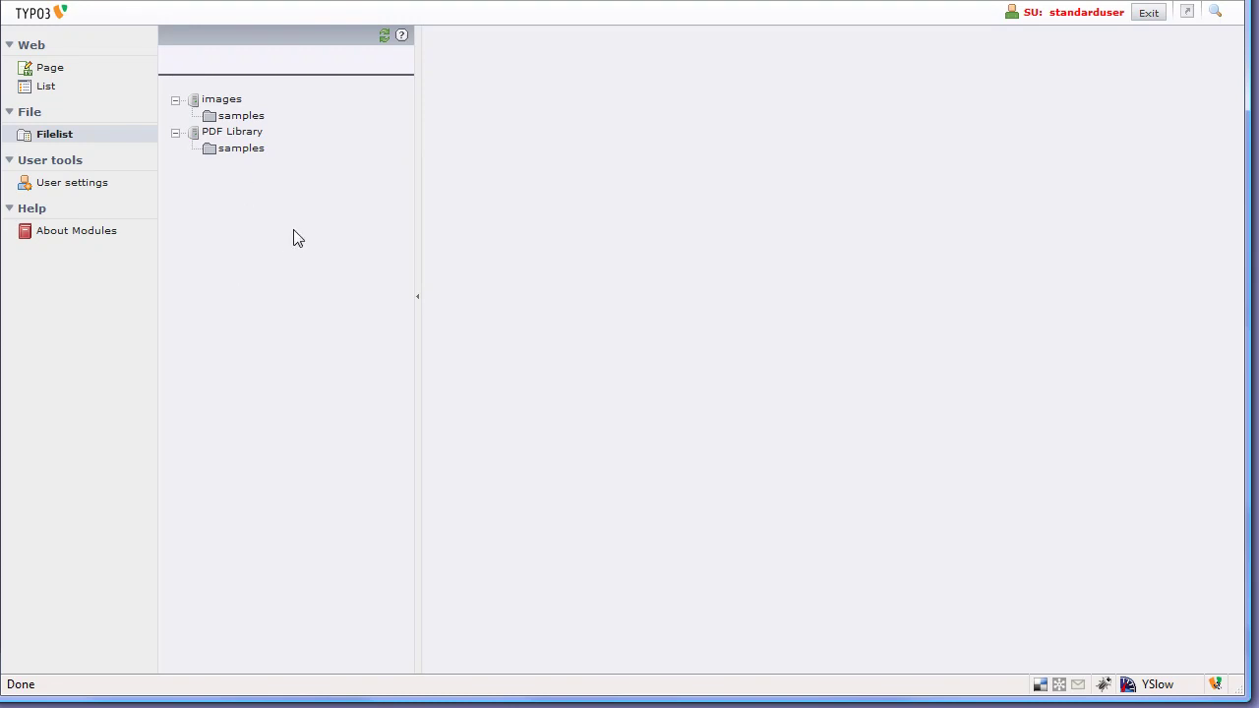
click(222, 137)
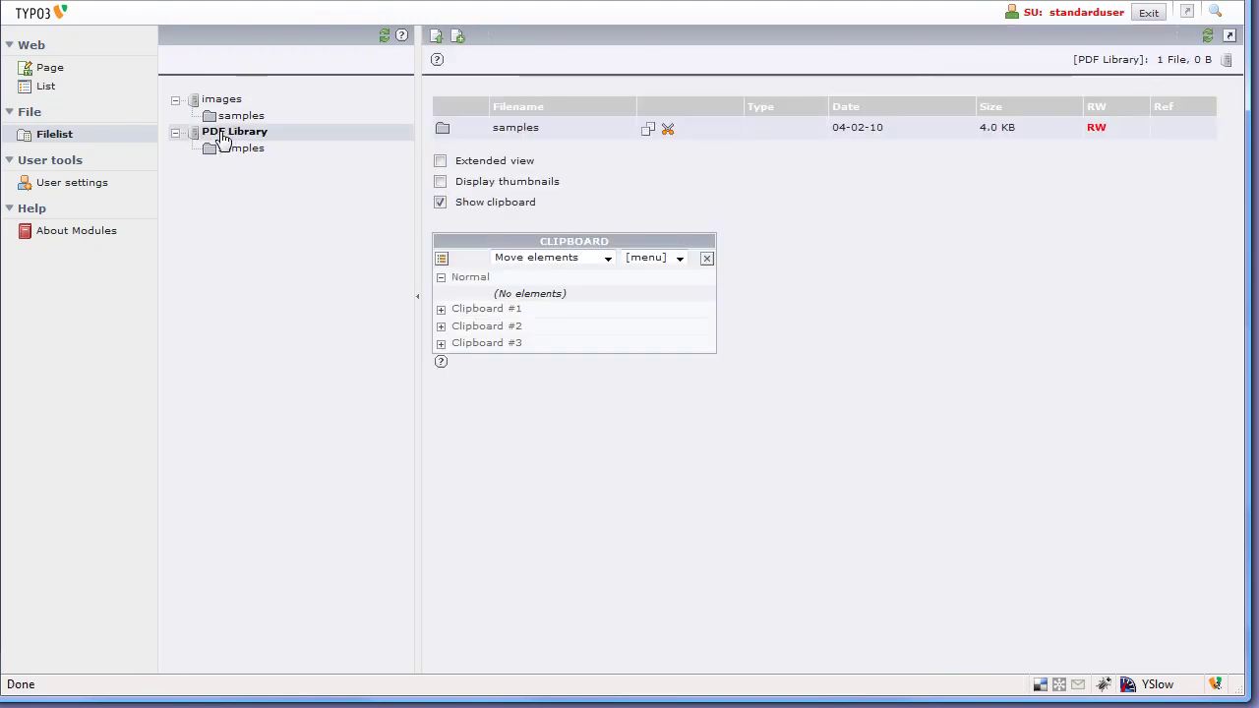
Browse the images, PDF Library and samples folders, ending back in PDF Library
click(218, 104)
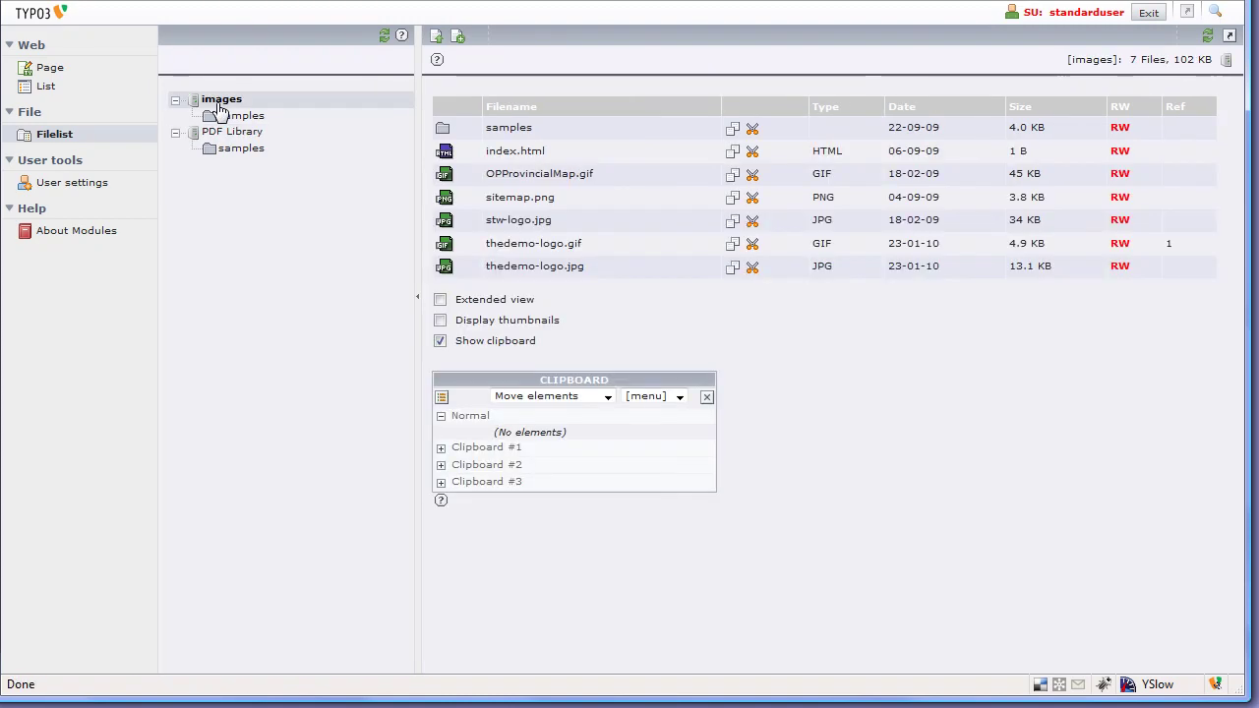
click(222, 134)
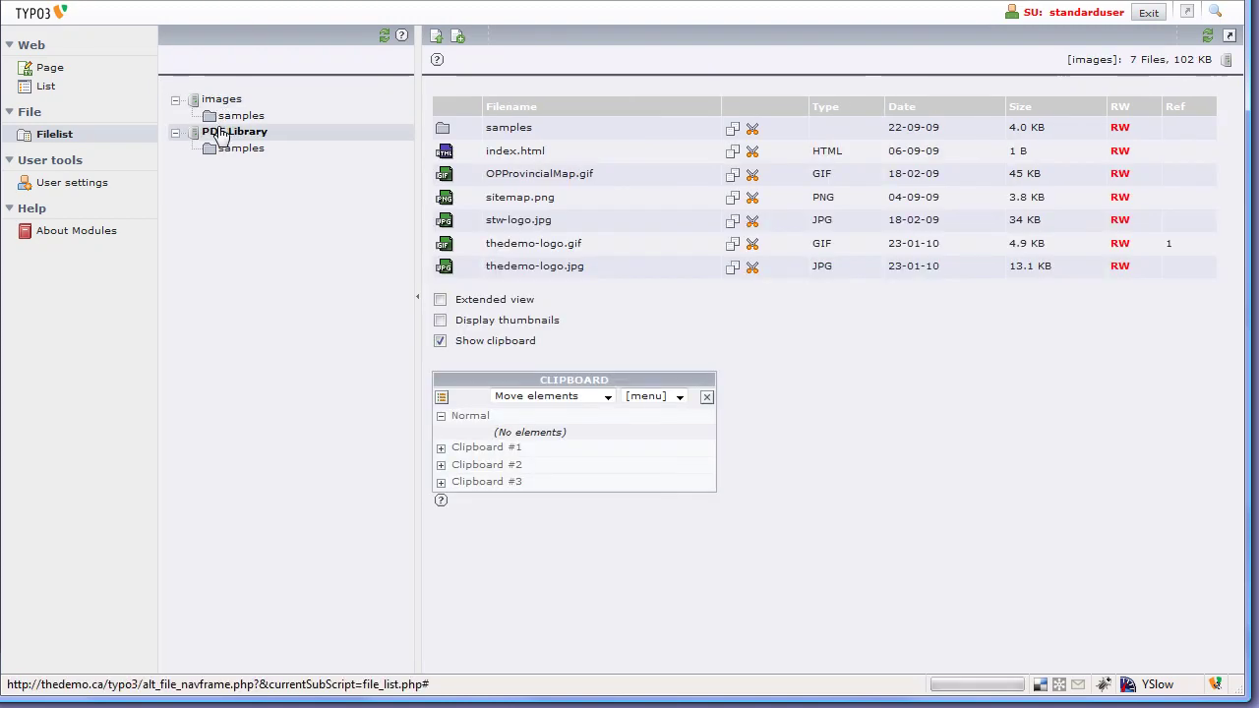
click(229, 152)
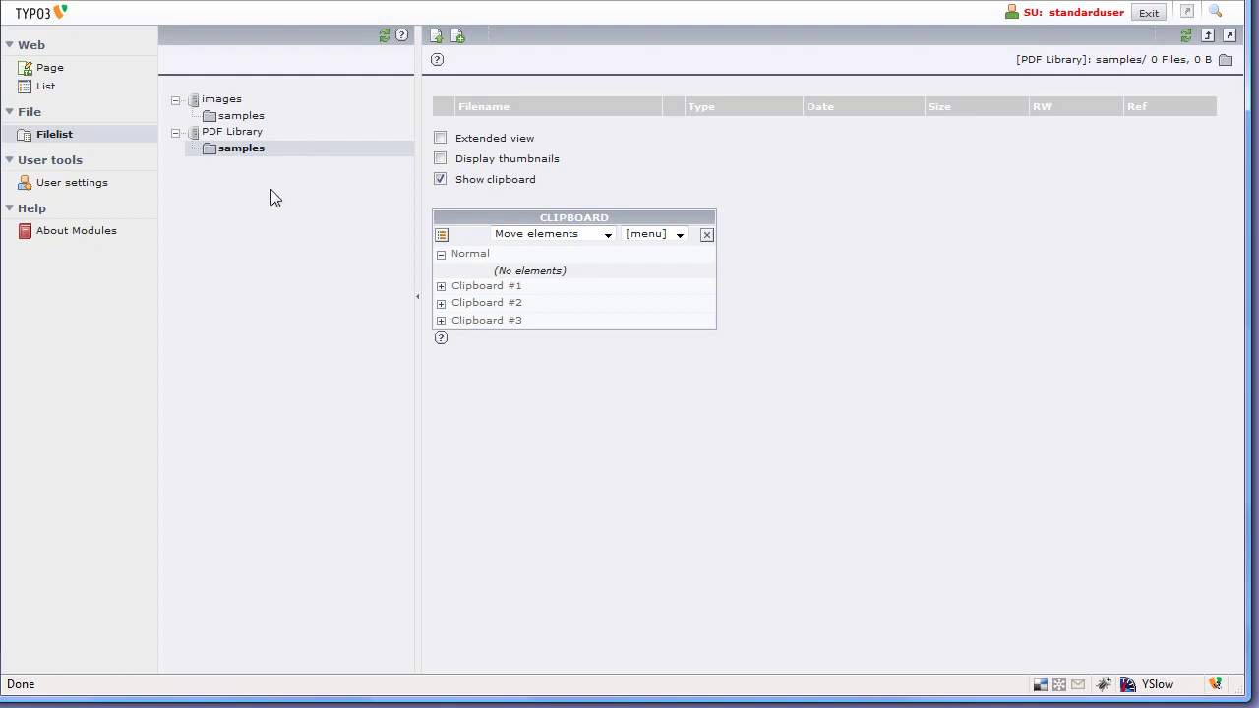
click(234, 134)
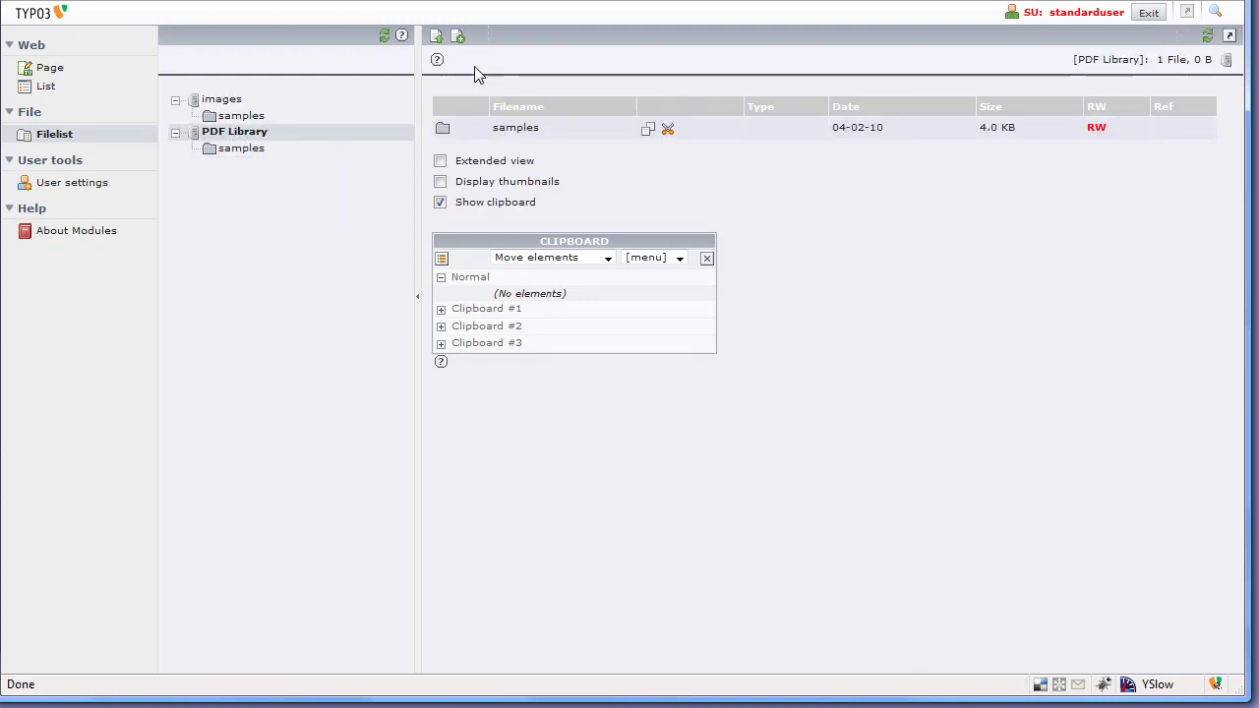
Create a february-samples folder inside PDF Library and open it
click(463, 47)
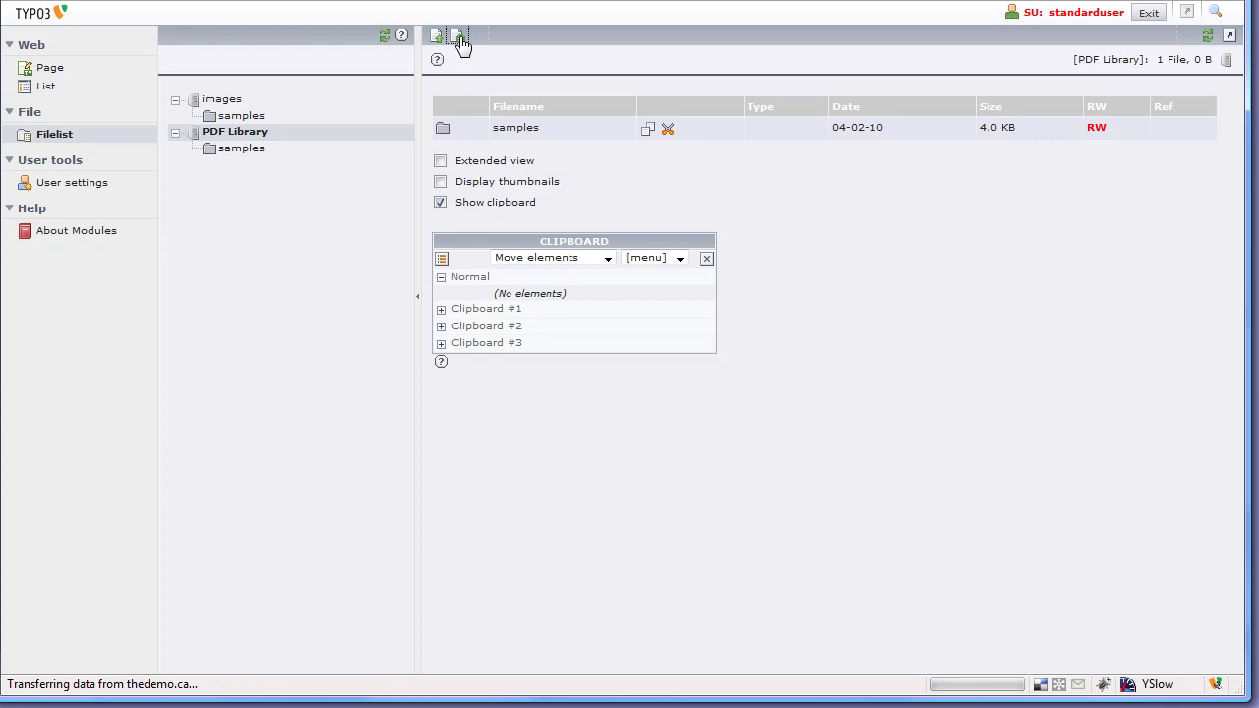
click(489, 170)
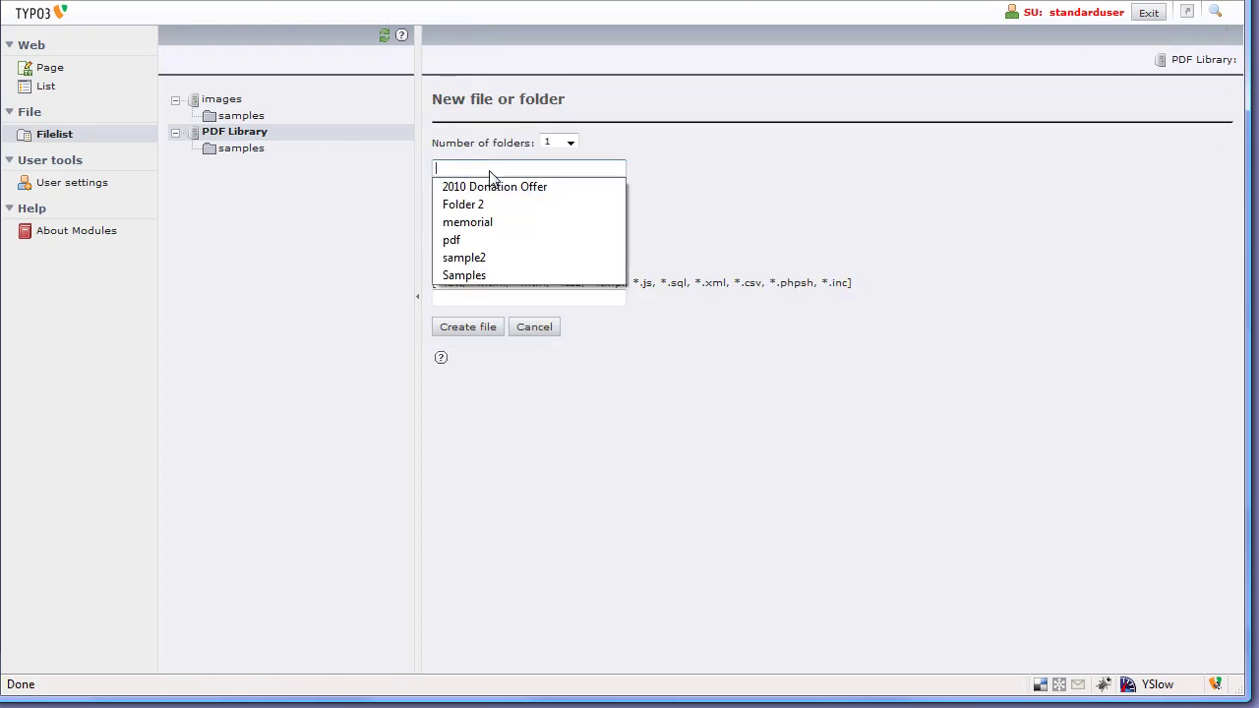
text(february-samples)
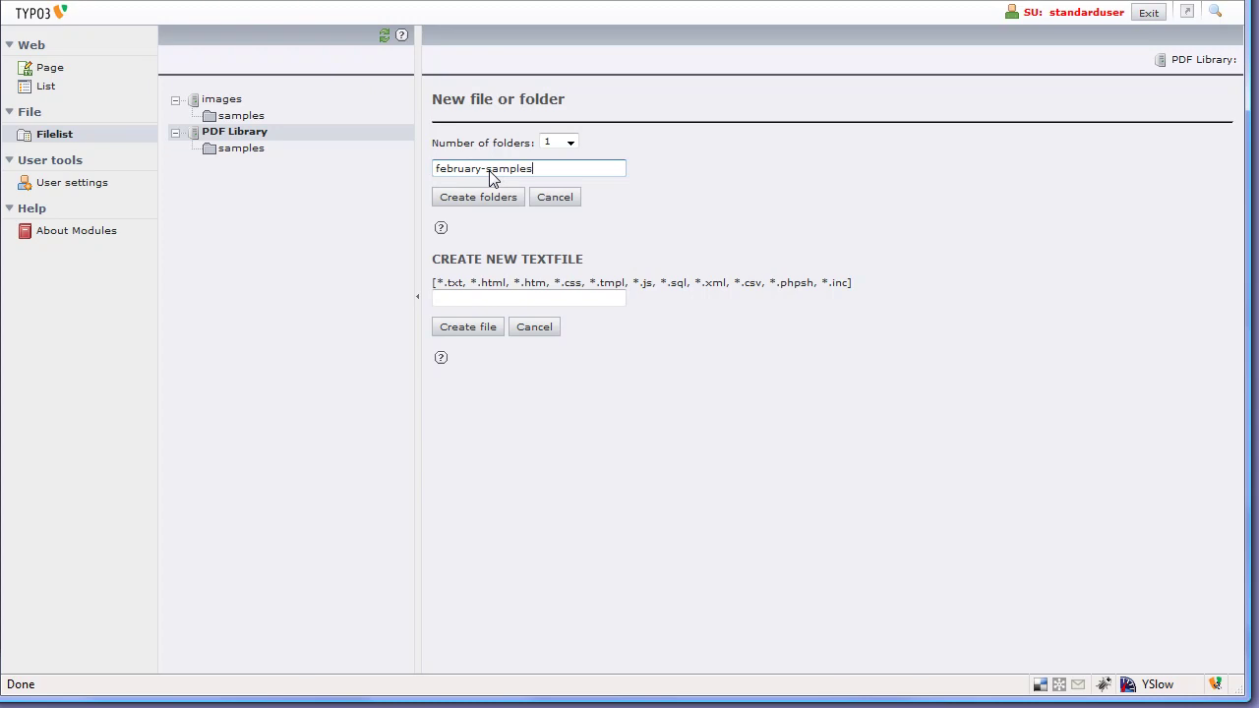
click(496, 198)
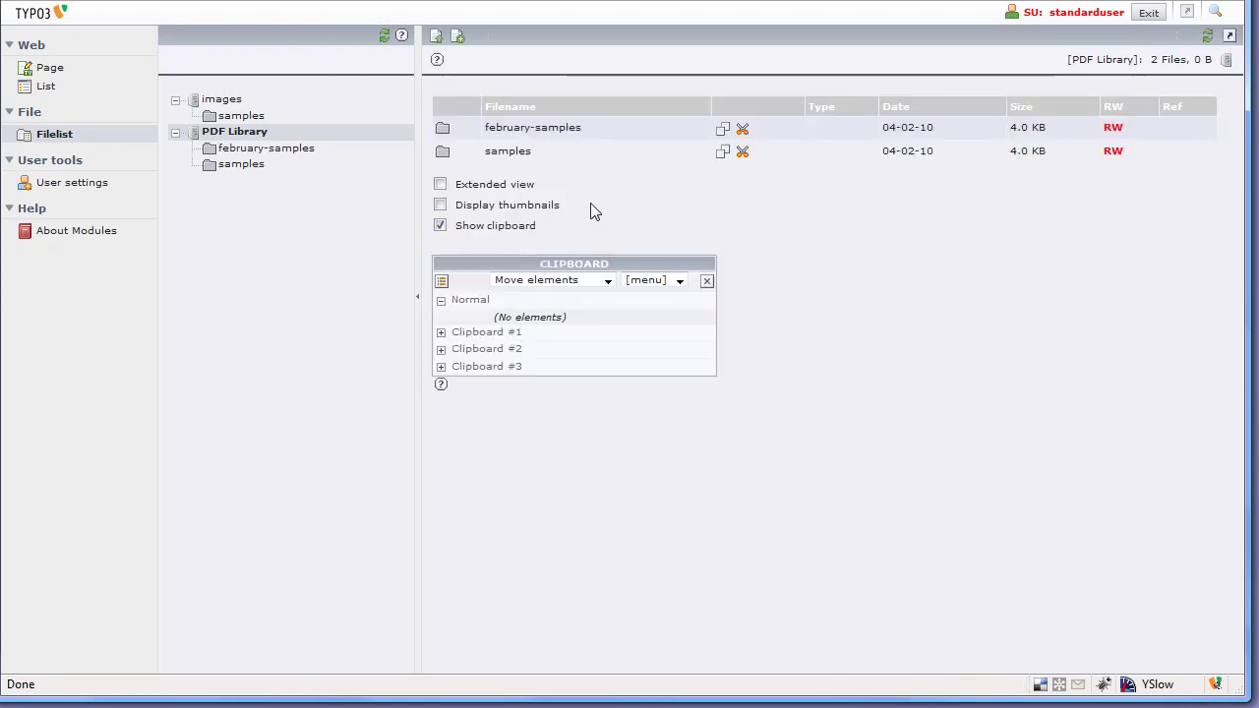
click(534, 128)
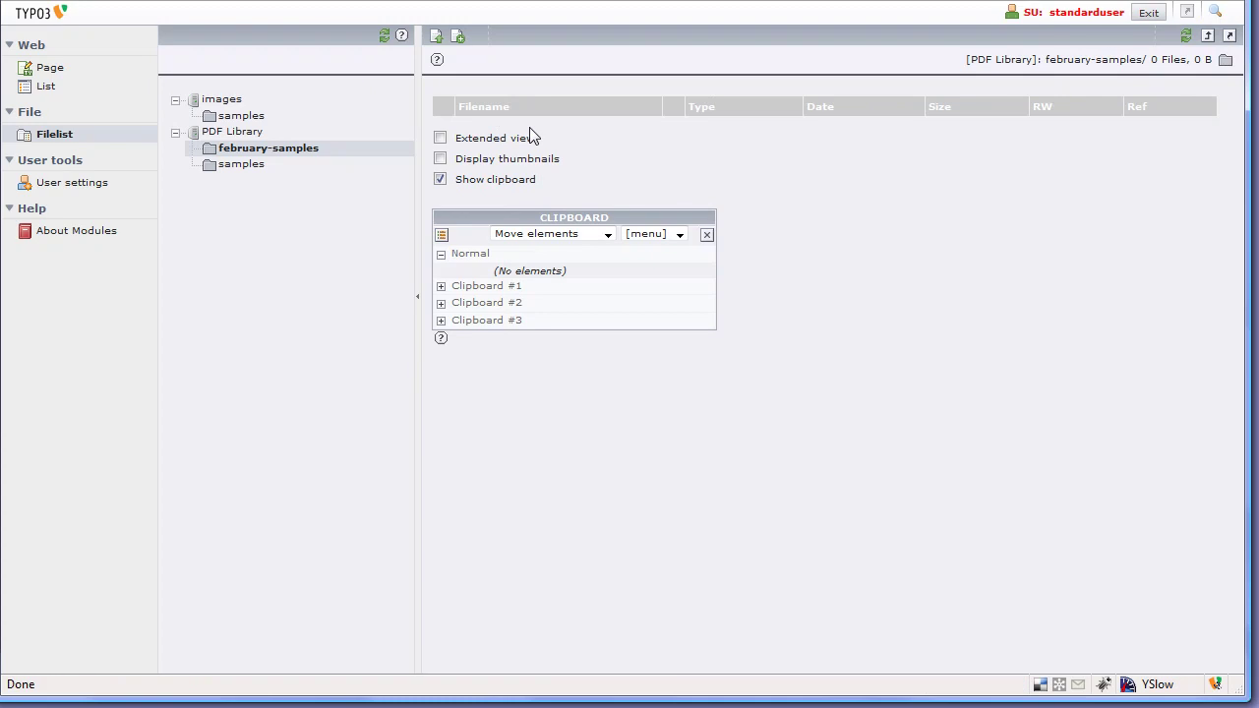
Upload sample-pdf-1.pdf and sample-pdf-2.pdf into february-samples, then return to page editing
click(437, 41)
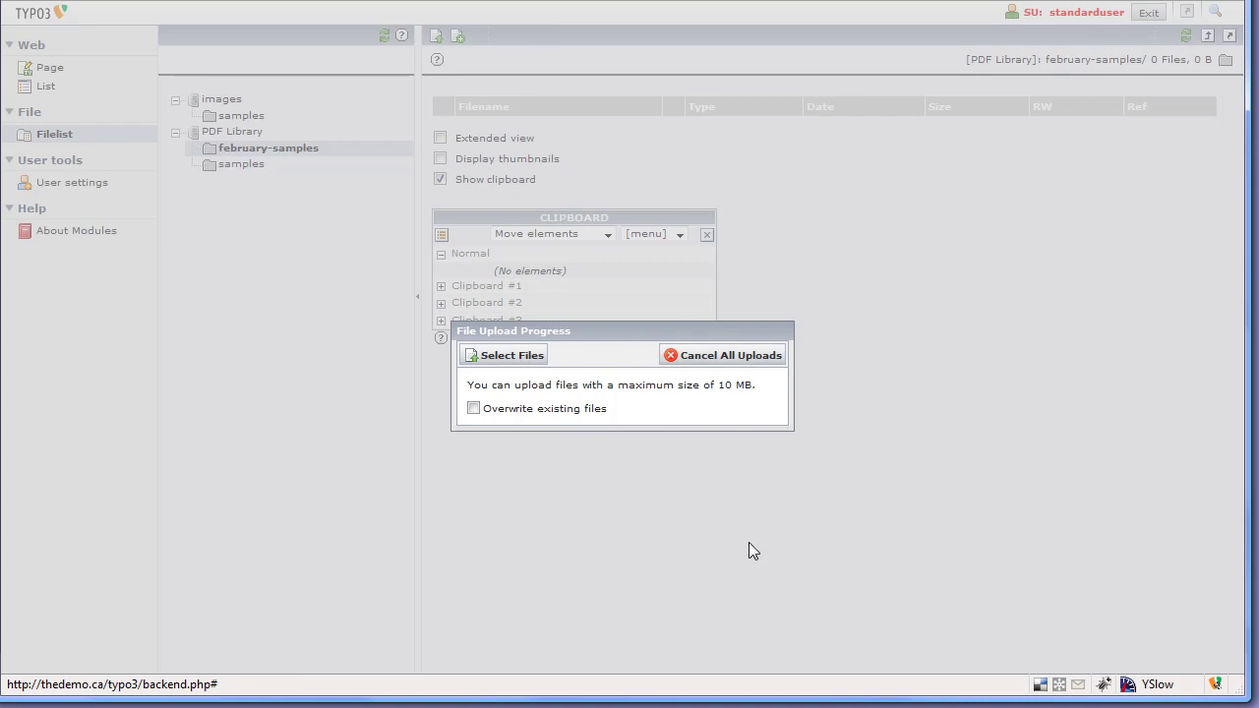
click(505, 357)
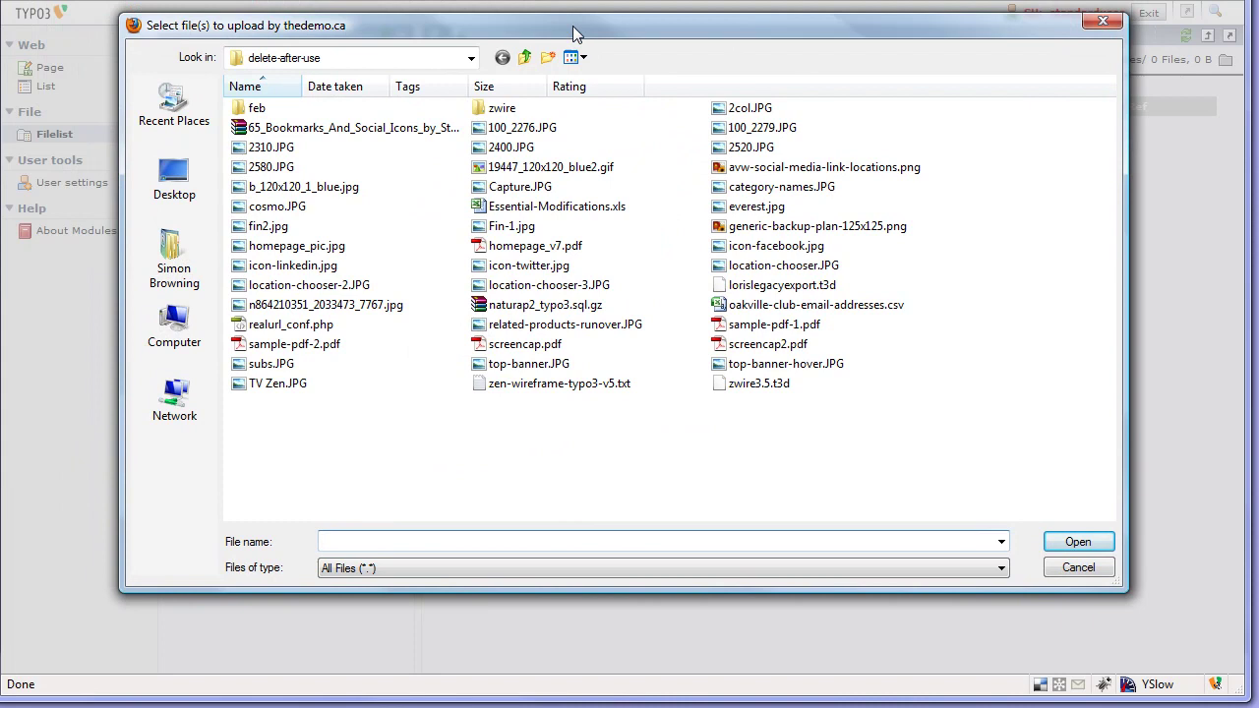
click(763, 329)
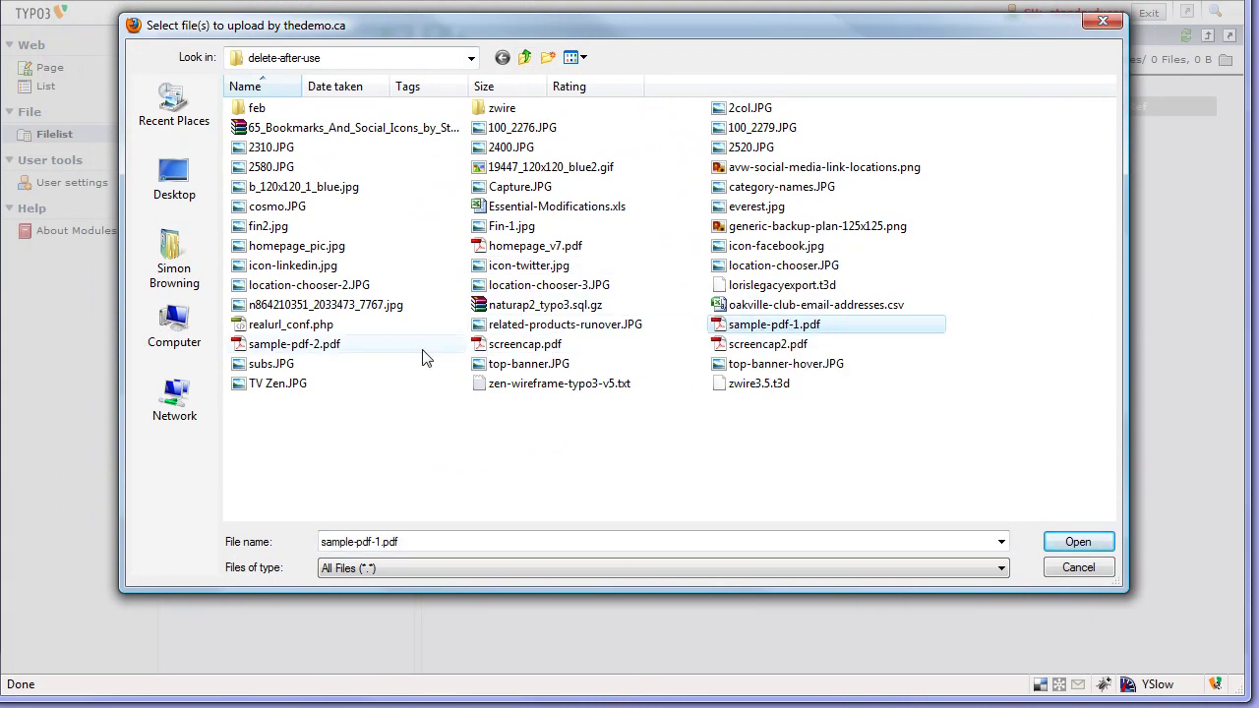
ctrl+click(306, 350)
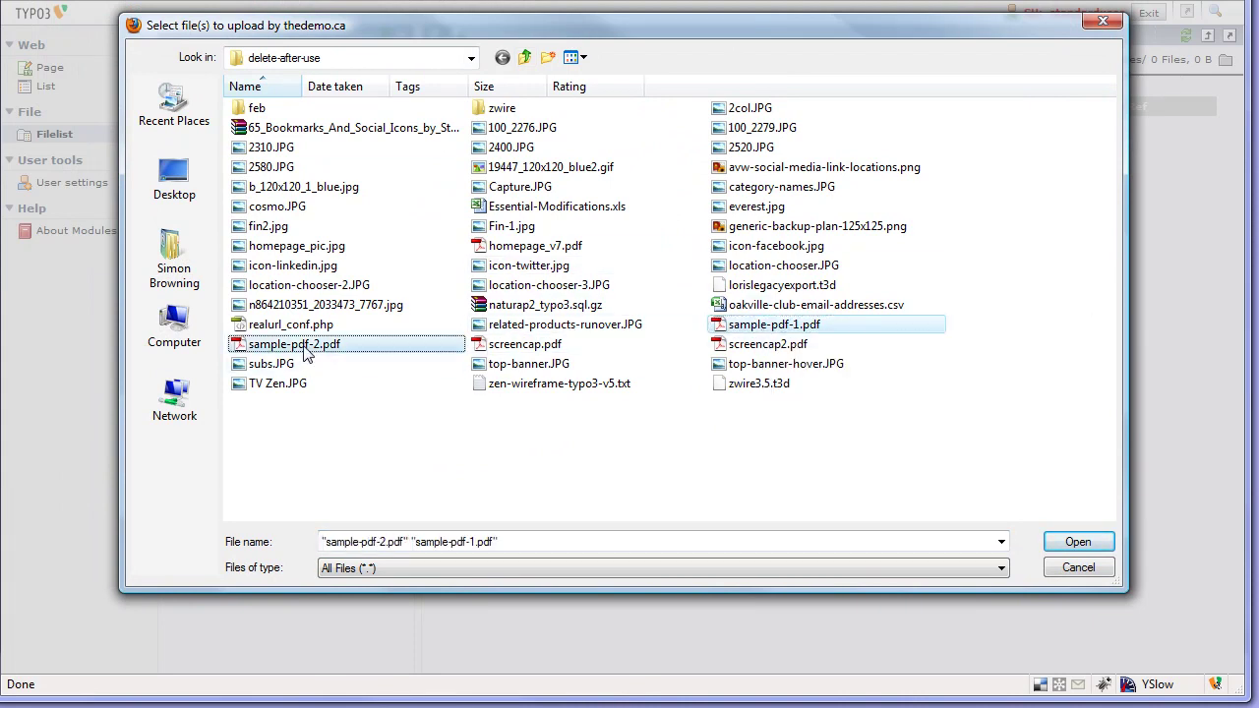
click(1070, 543)
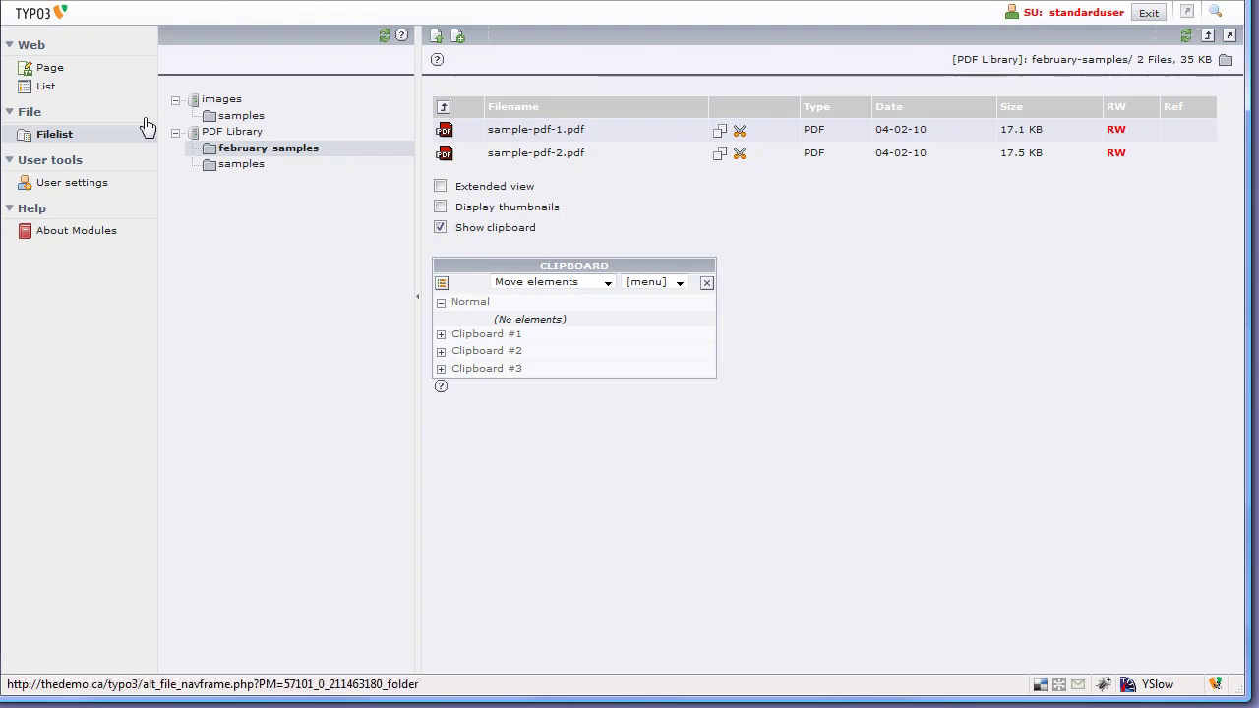
click(52, 68)
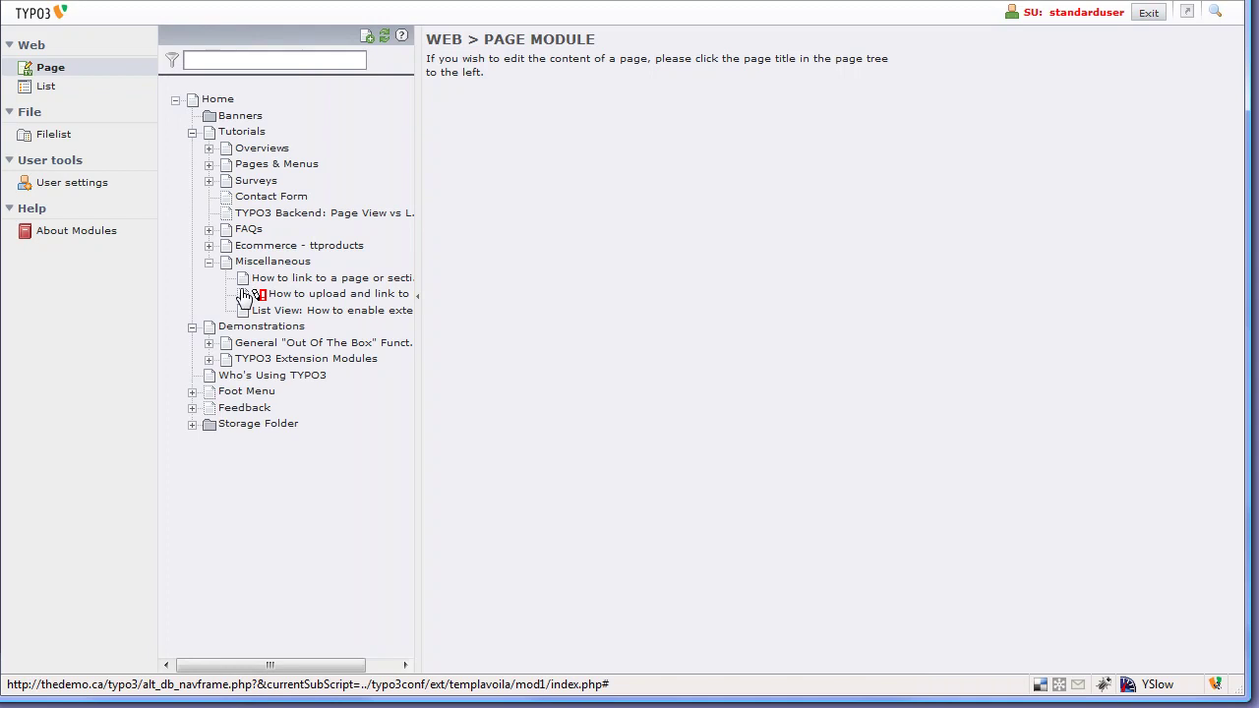
Open the 'How to upload and link to pdf' page's text element and its body text
click(307, 295)
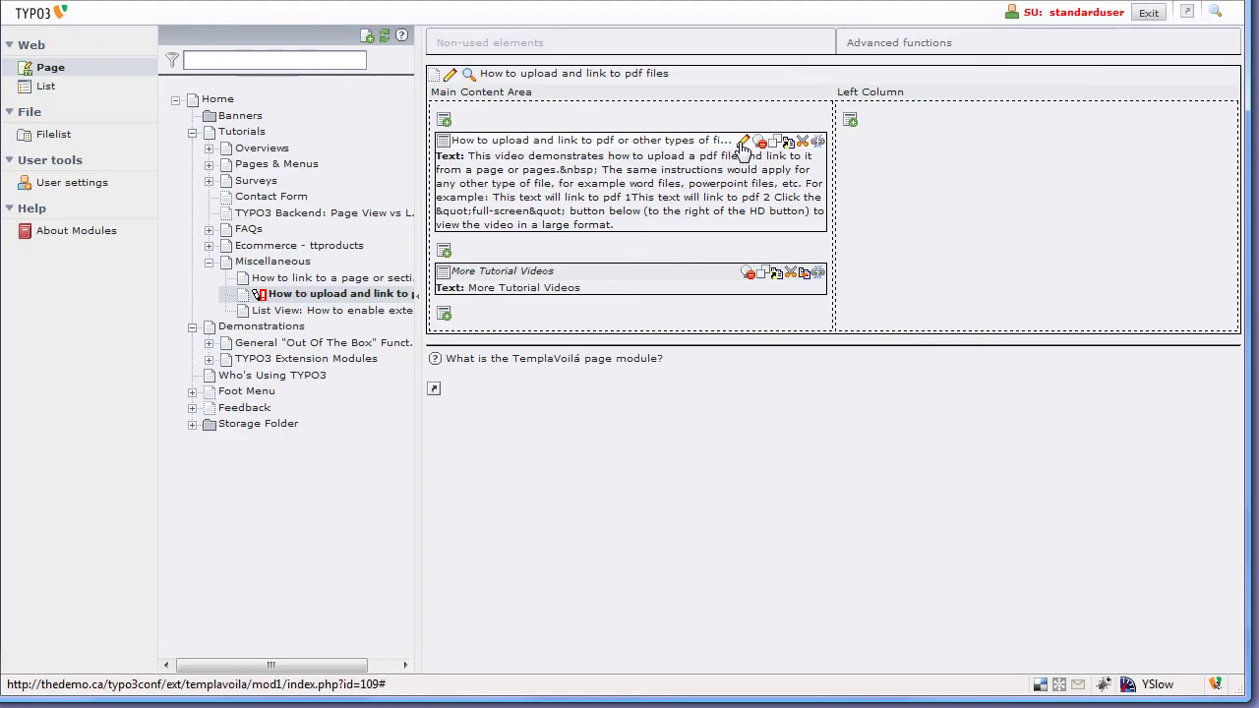
click(741, 144)
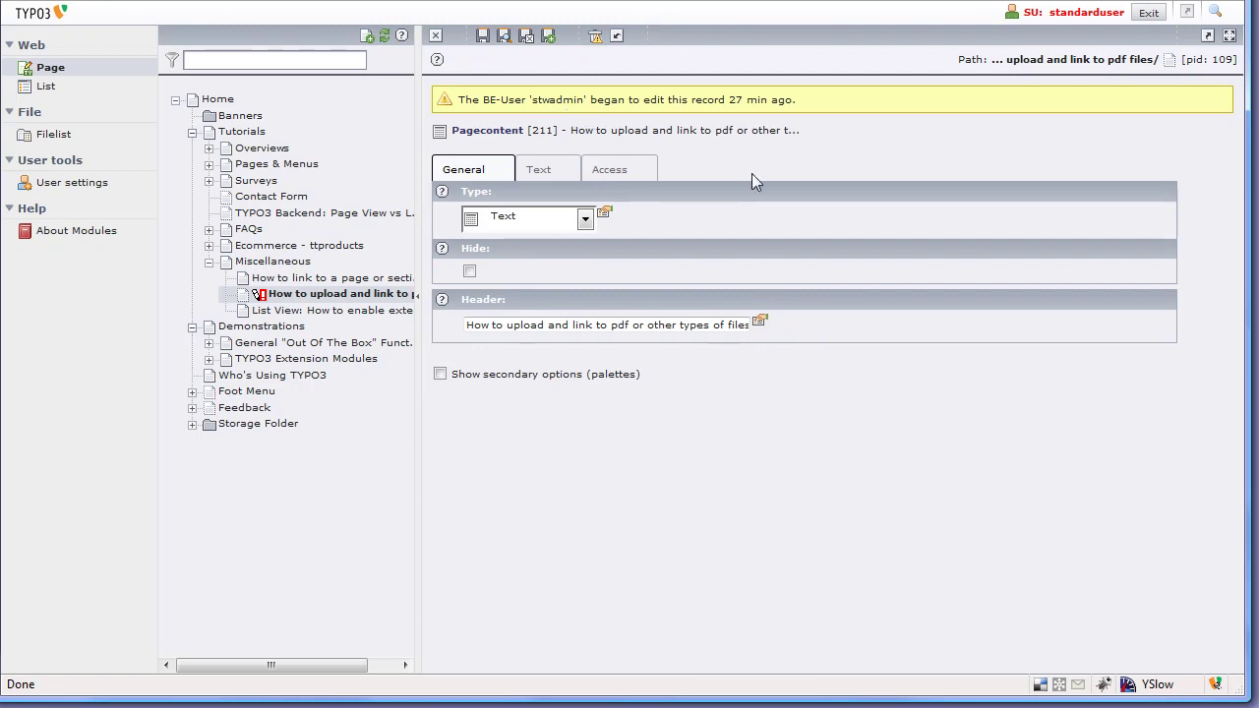
click(538, 172)
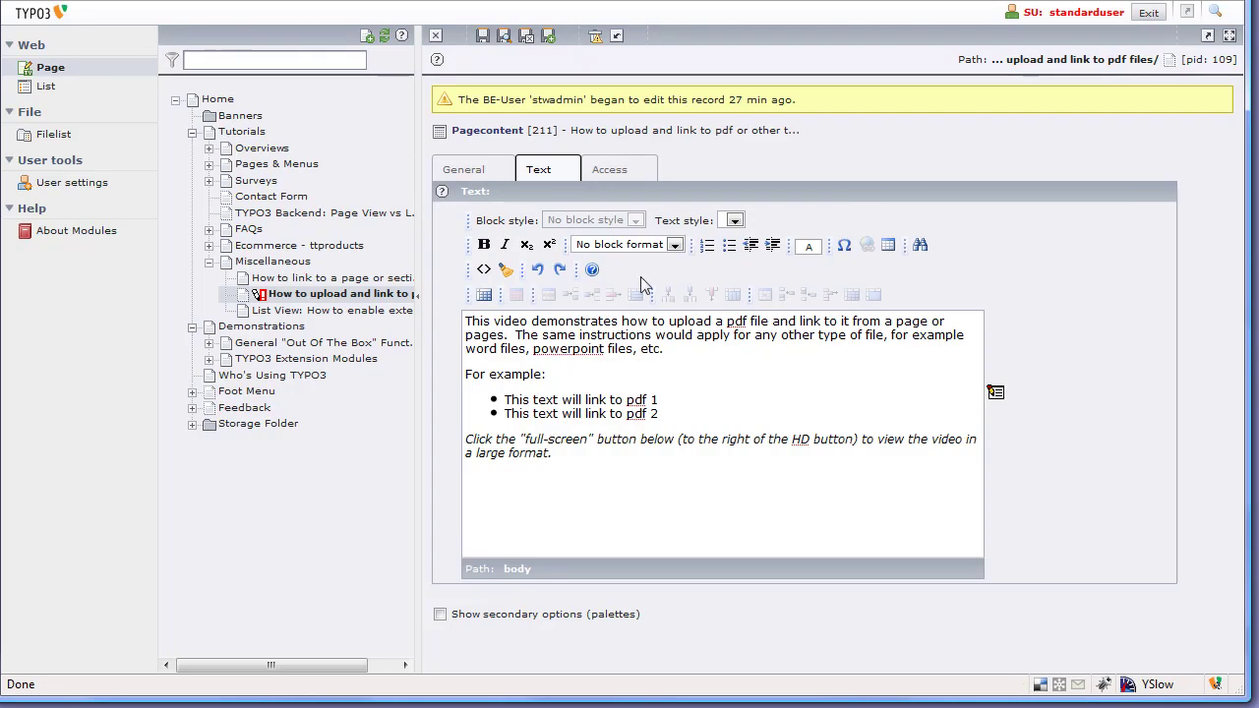
Link the bullet 'This text will link to pdf 1' to february-samples/sample-pdf-1.pdf
drag(658, 401, 505, 400)
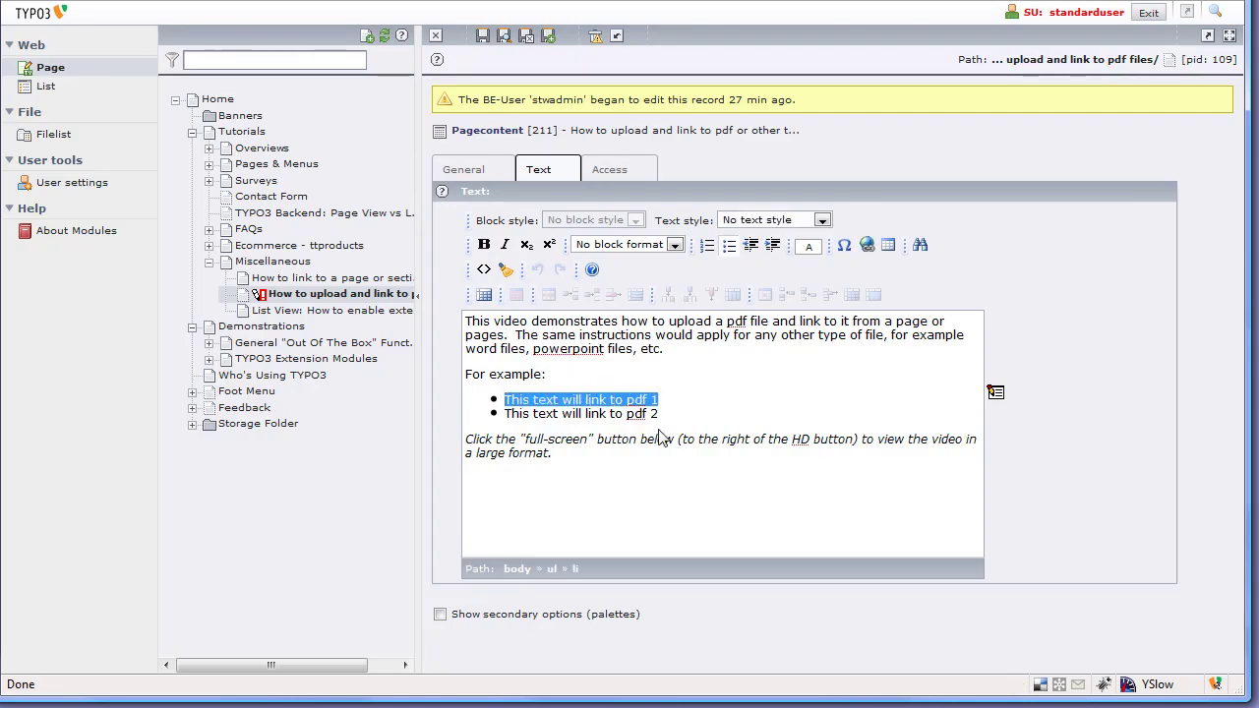
click(867, 248)
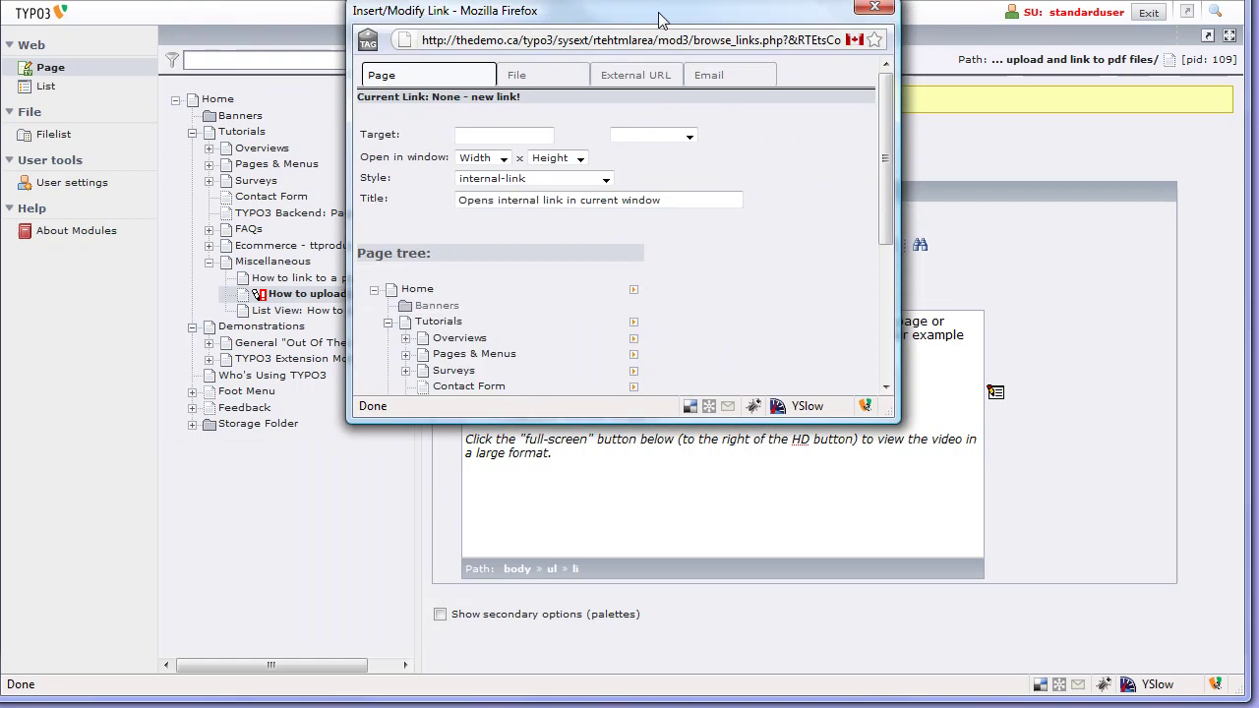
drag(443, 14, 683, 13)
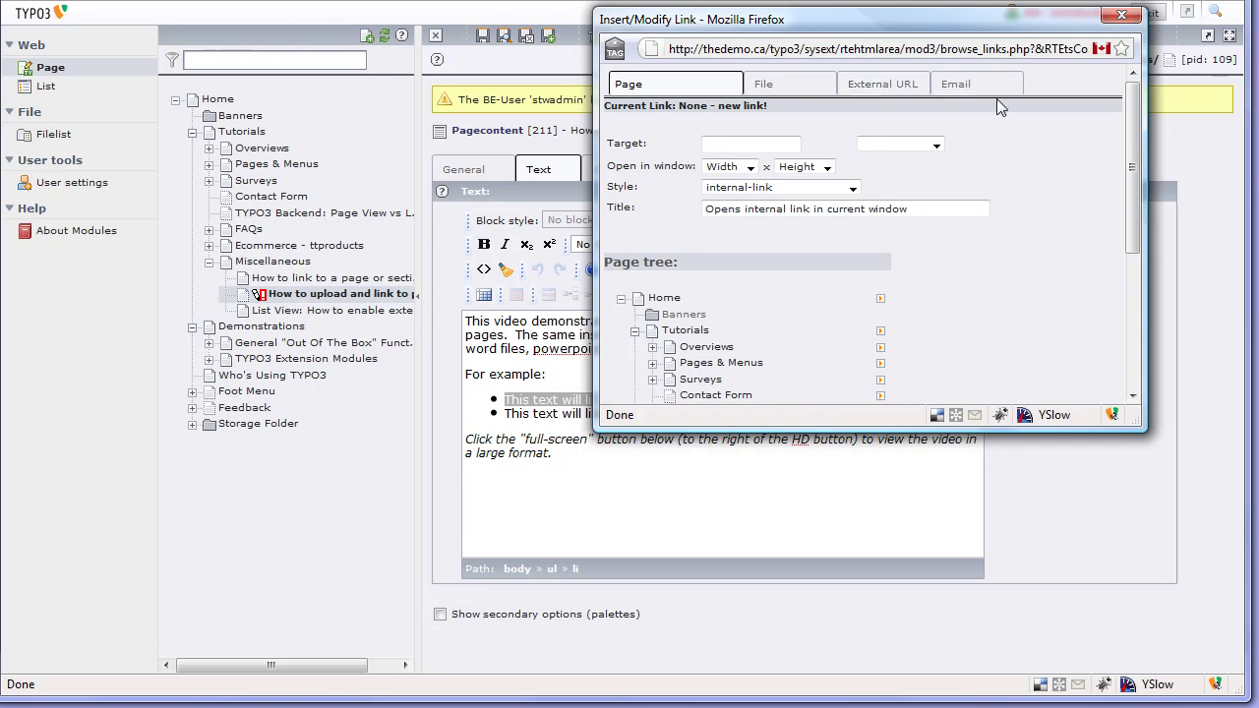
click(768, 88)
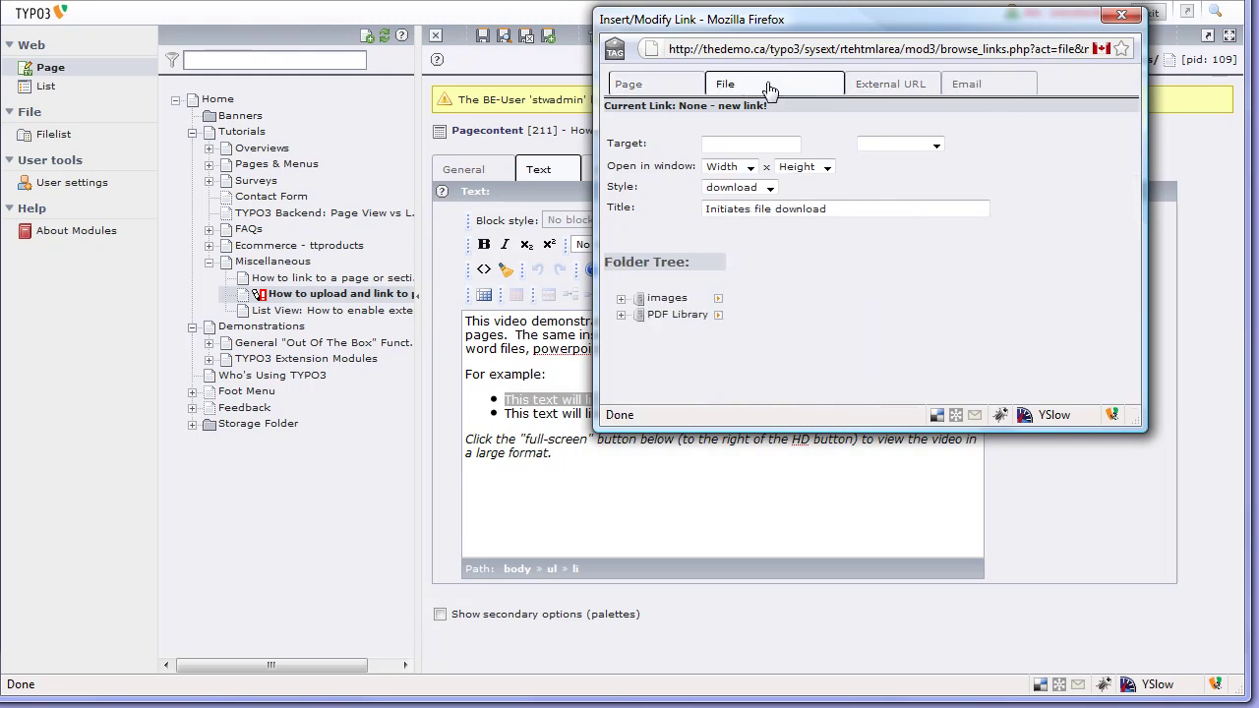
click(621, 315)
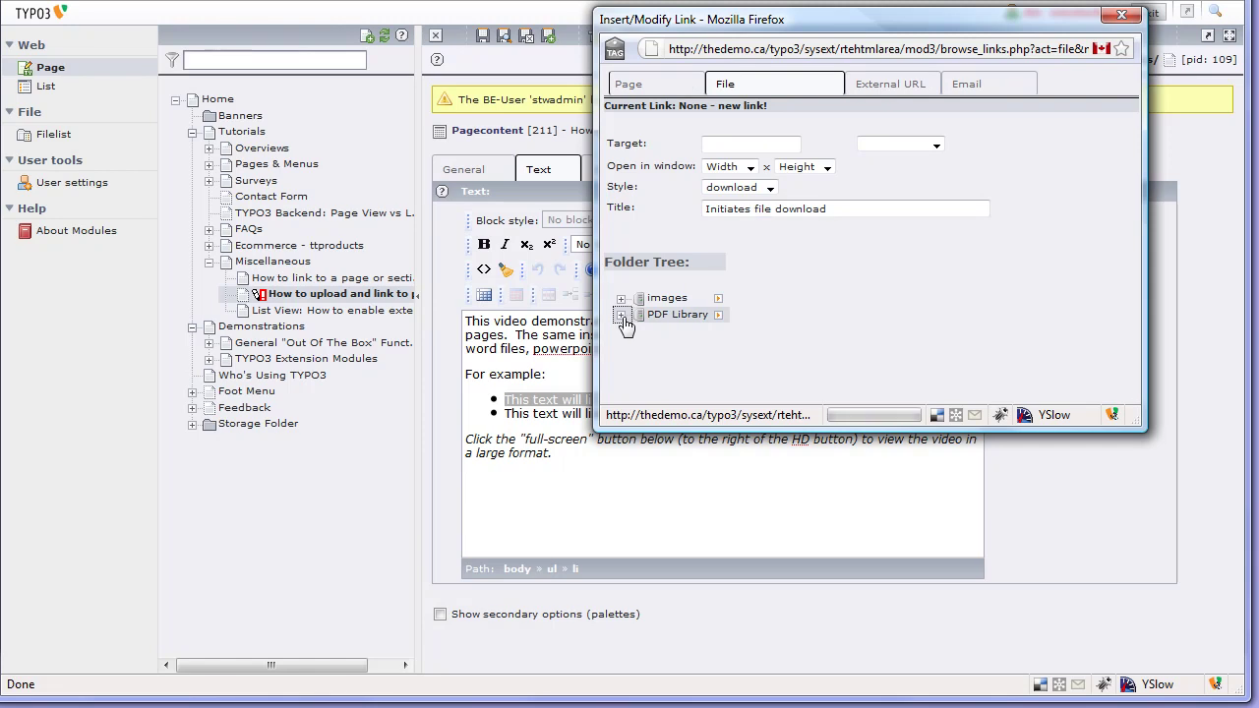
click(694, 334)
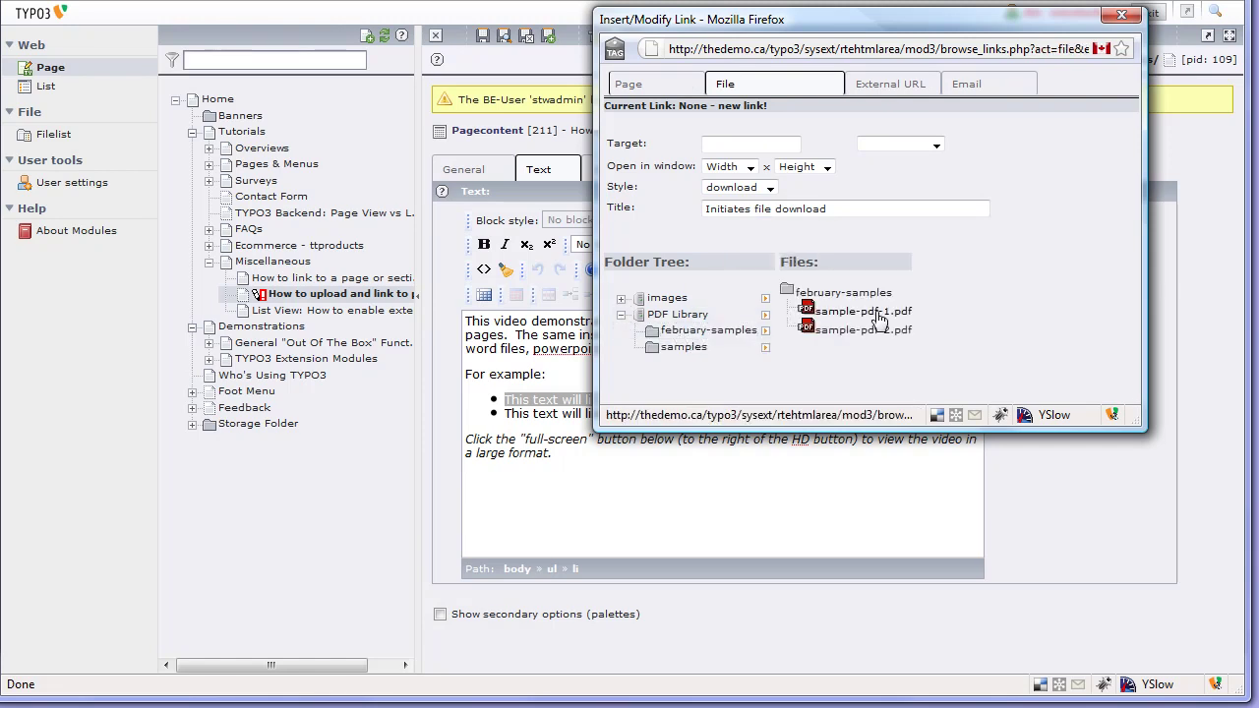
click(863, 311)
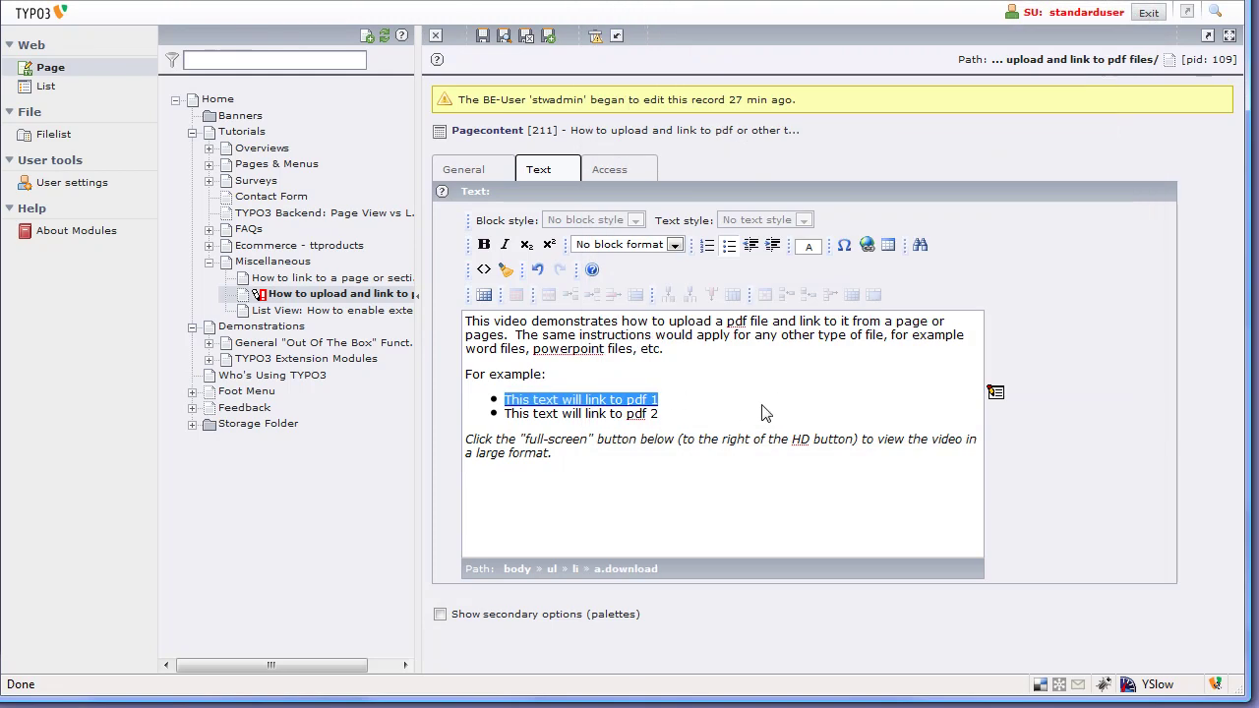
click(710, 397)
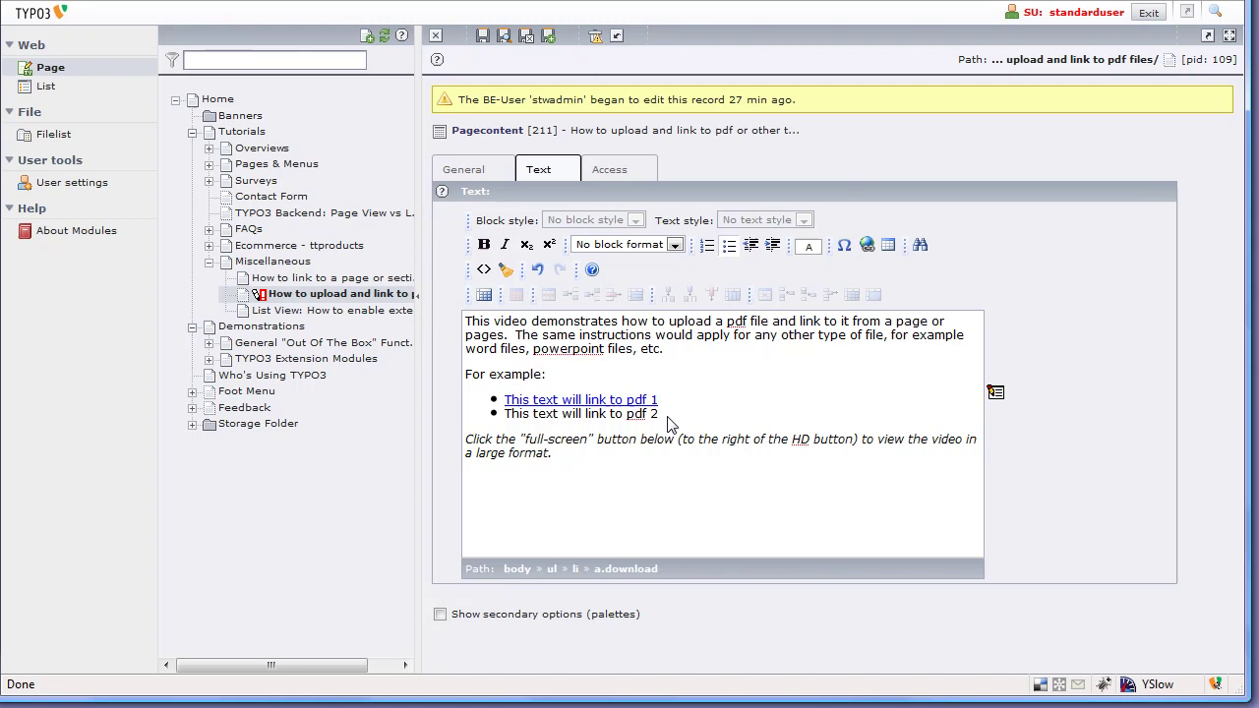
drag(659, 414, 502, 414)
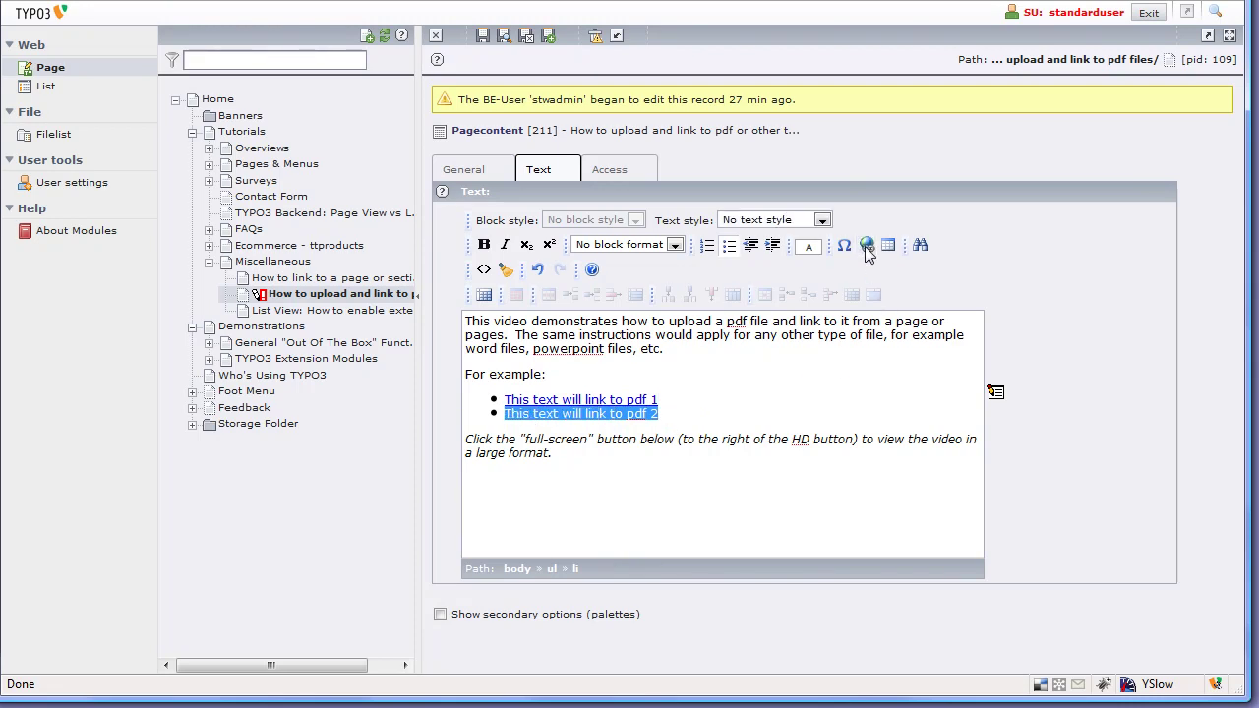
Link the second bullet to february-samples/sample-pdf-2.pdf and save the text element
click(867, 248)
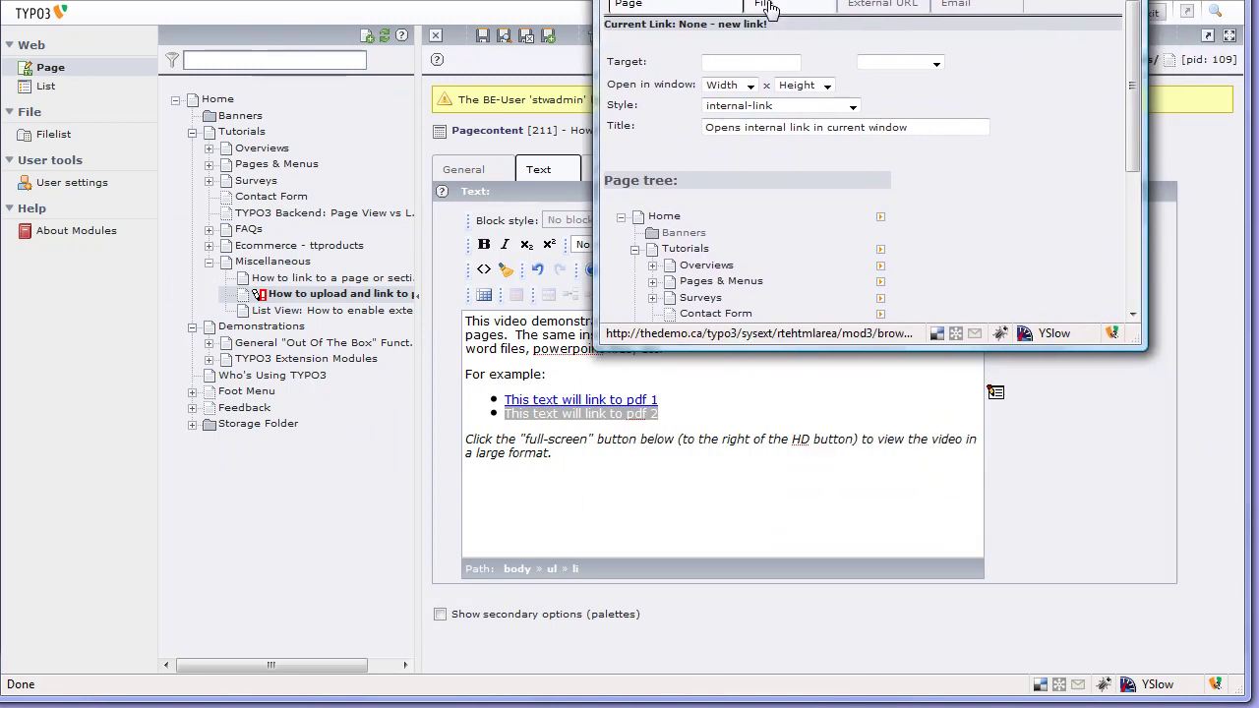
click(767, 8)
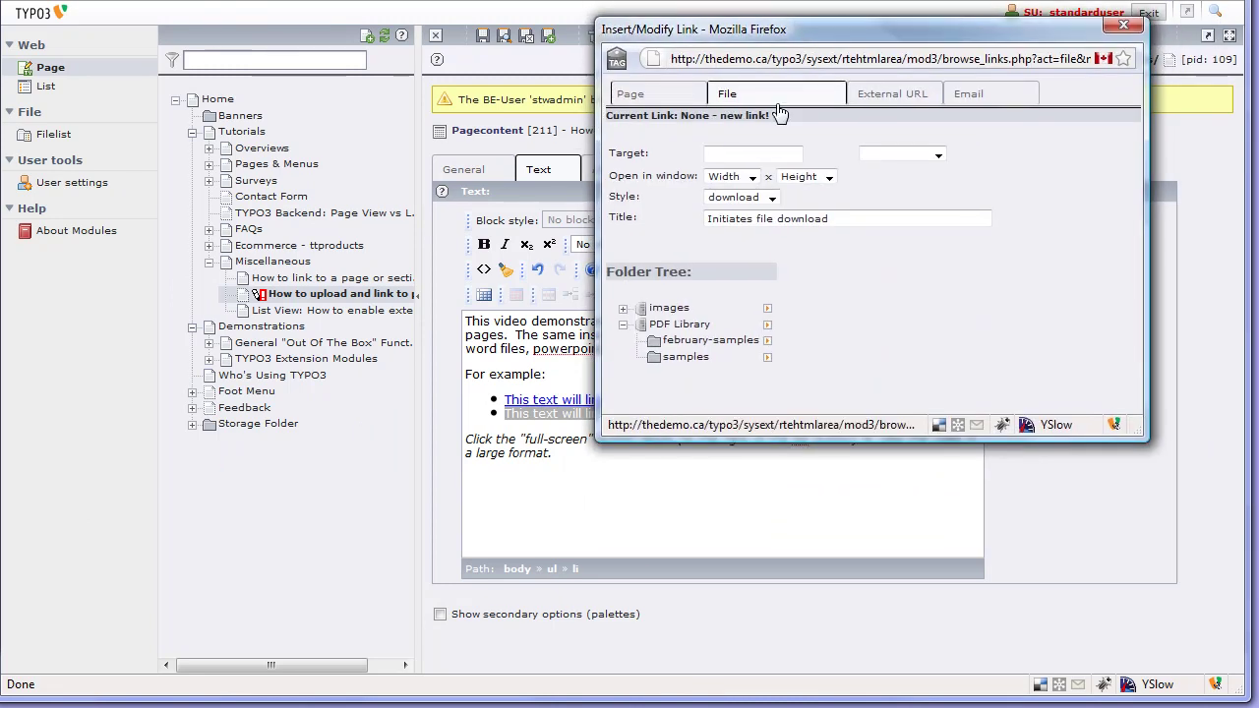
click(701, 341)
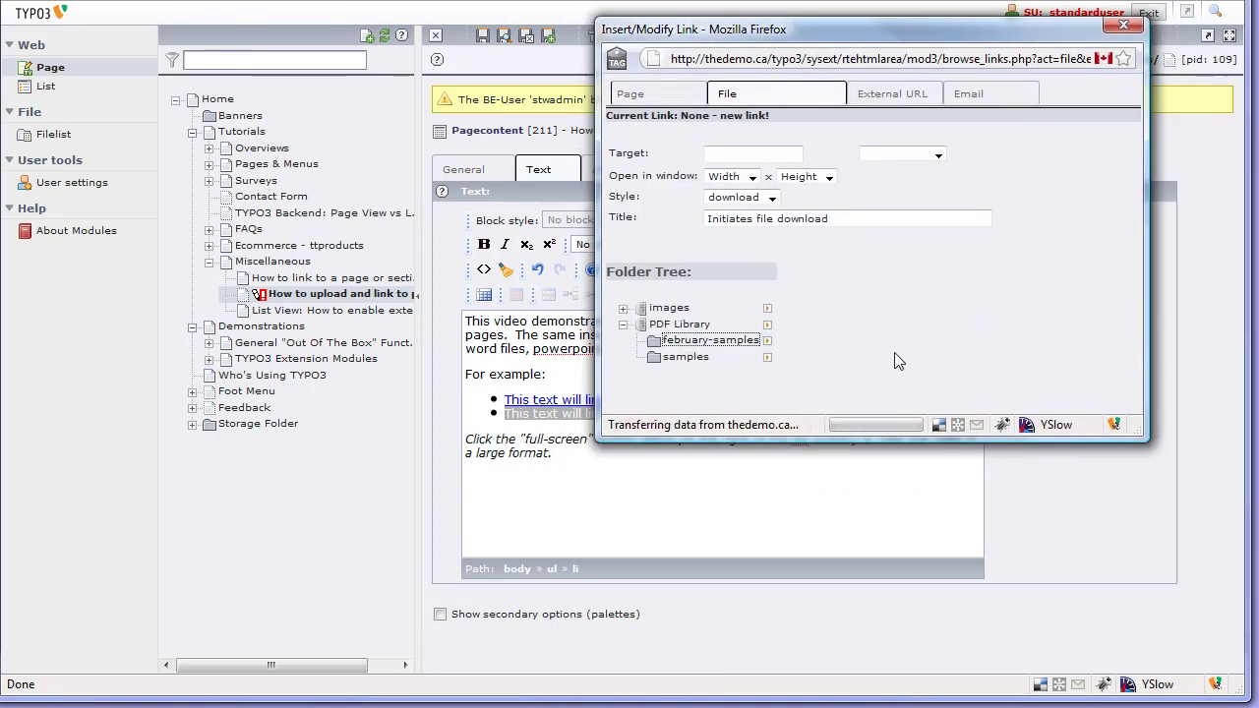
click(865, 340)
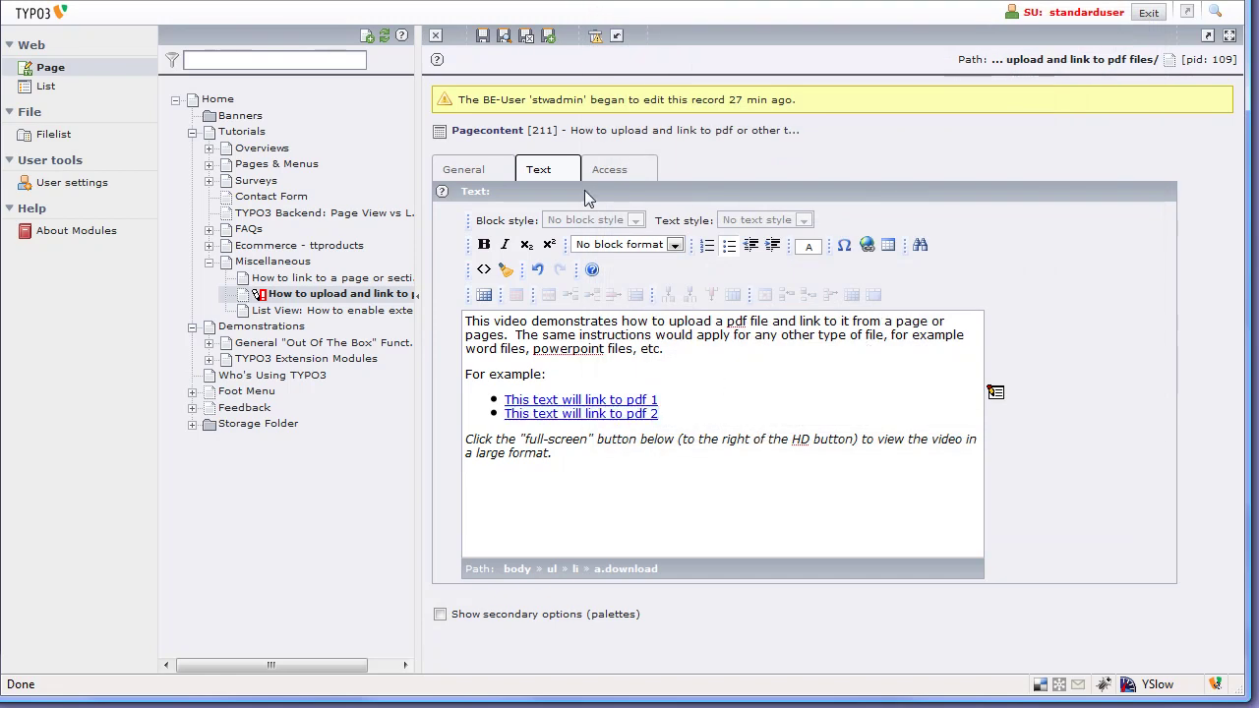
click(526, 38)
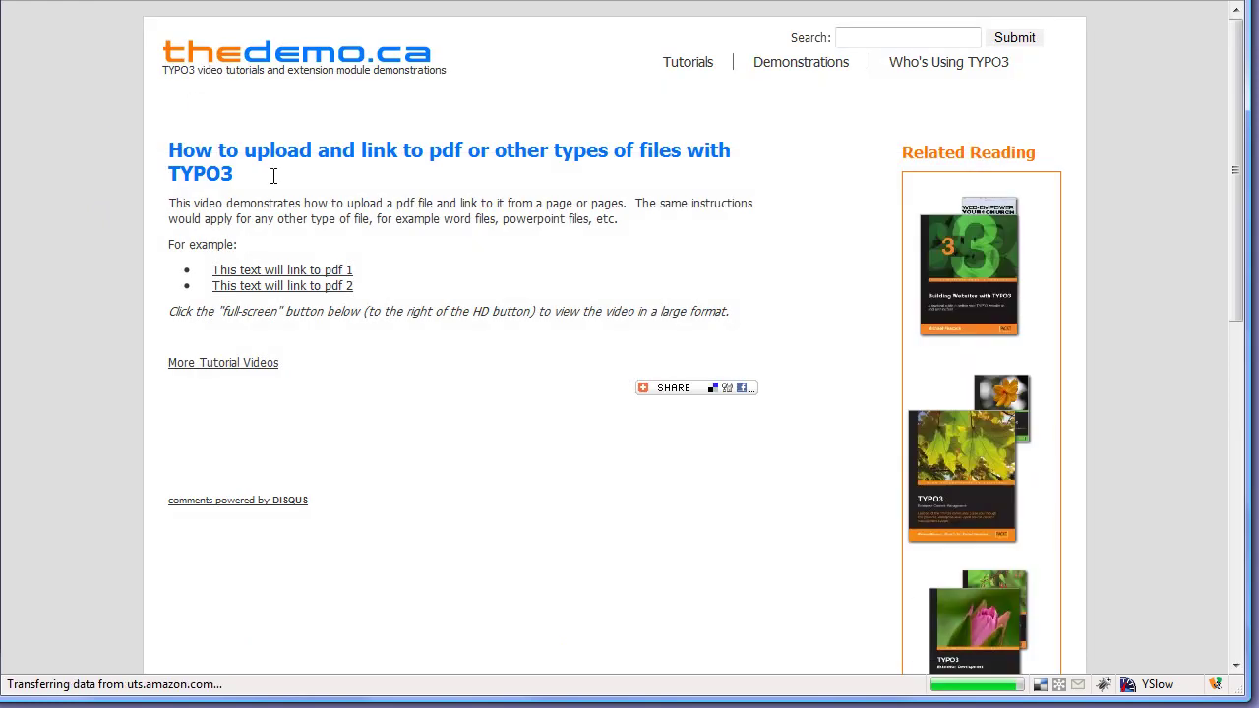
On the live page, open the first bullet's PDF link, go back, and return to TYPO3
click(313, 276)
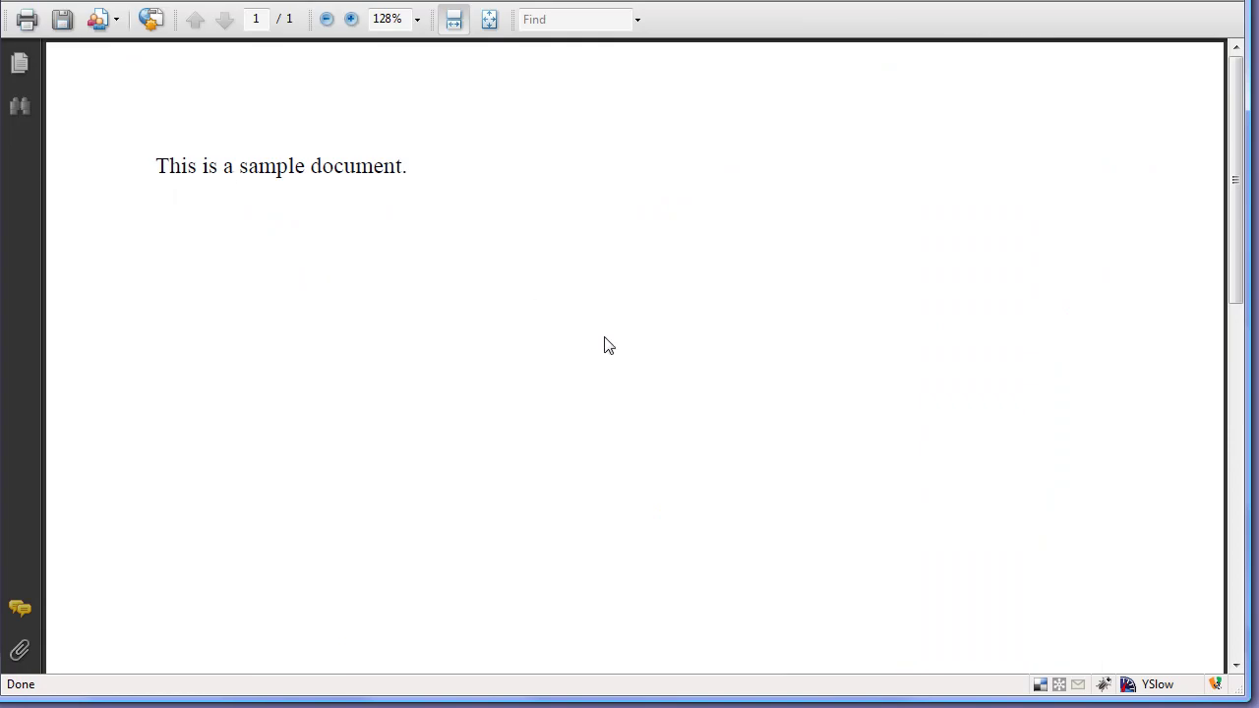
key(alt+Left)
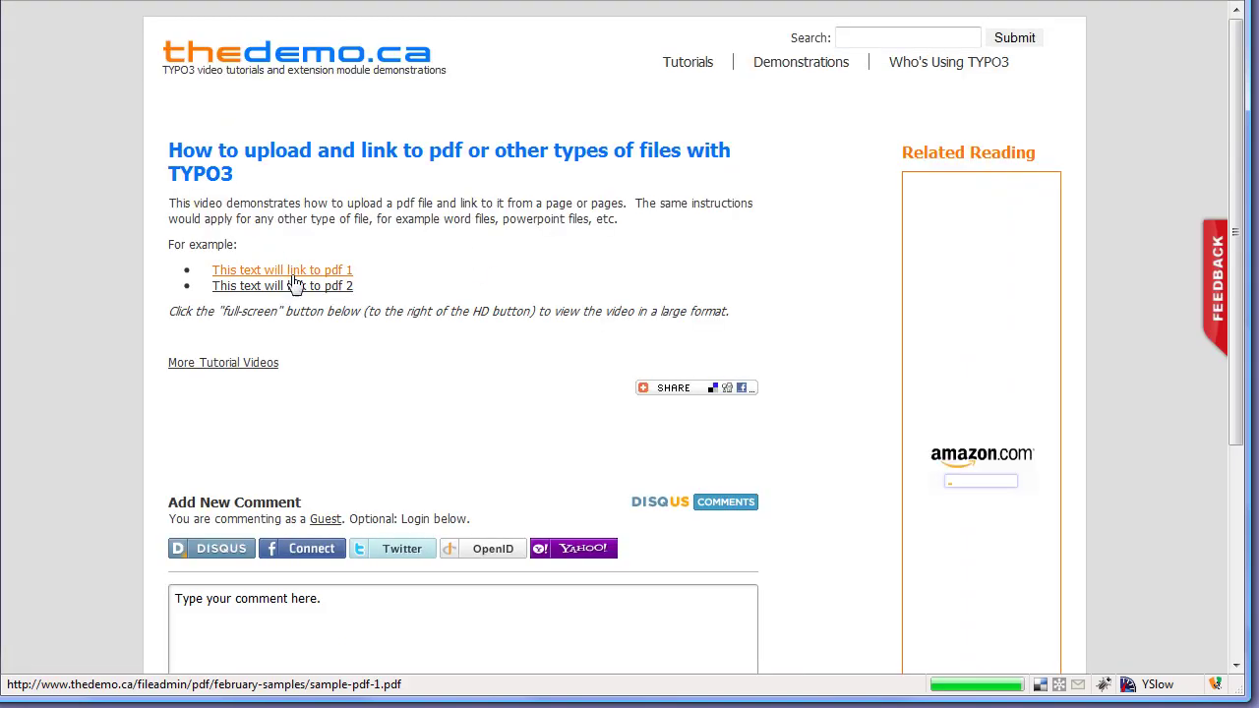
click(619, 5)
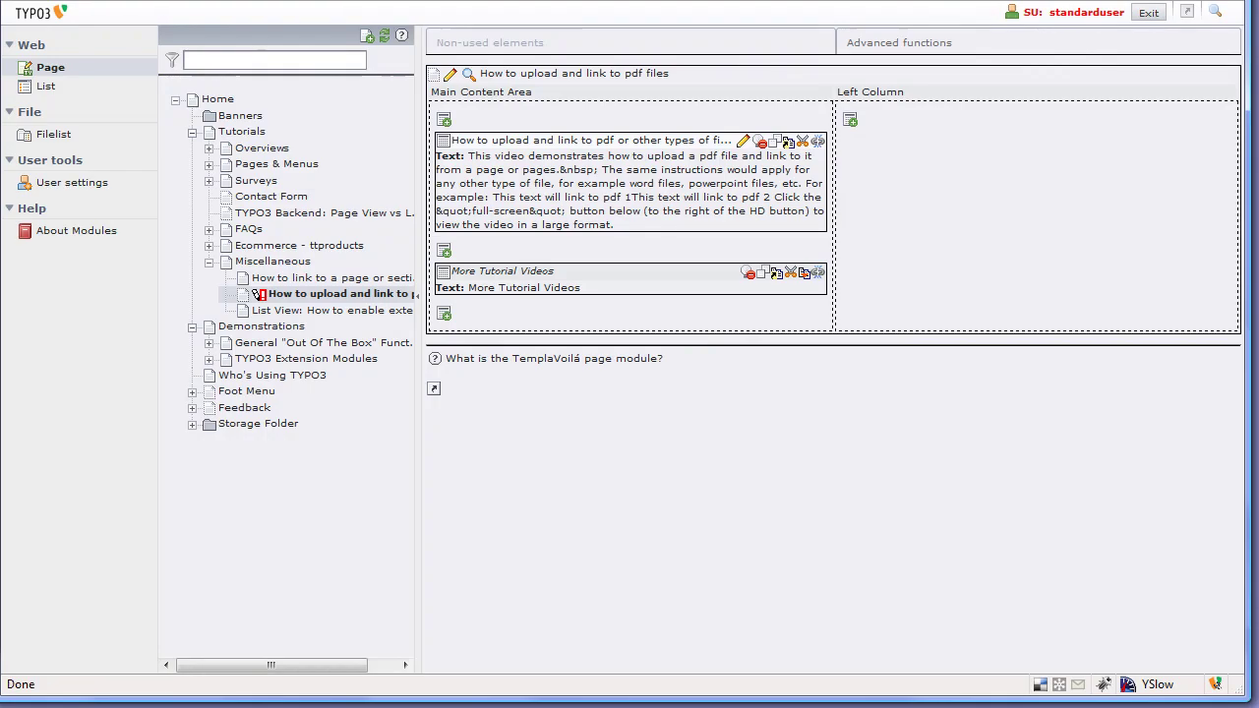
Set the first bullet's sample-pdf-1.pdf link target to New window (_blank)
click(626, 202)
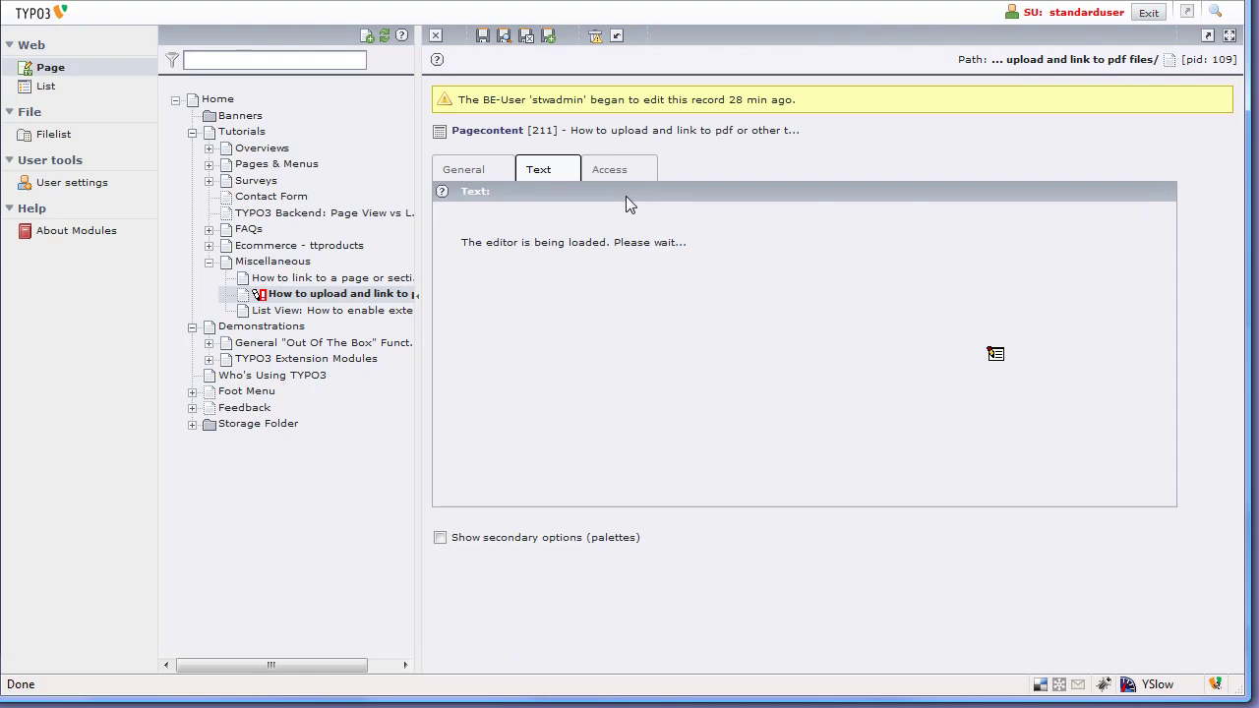
drag(658, 400, 517, 401)
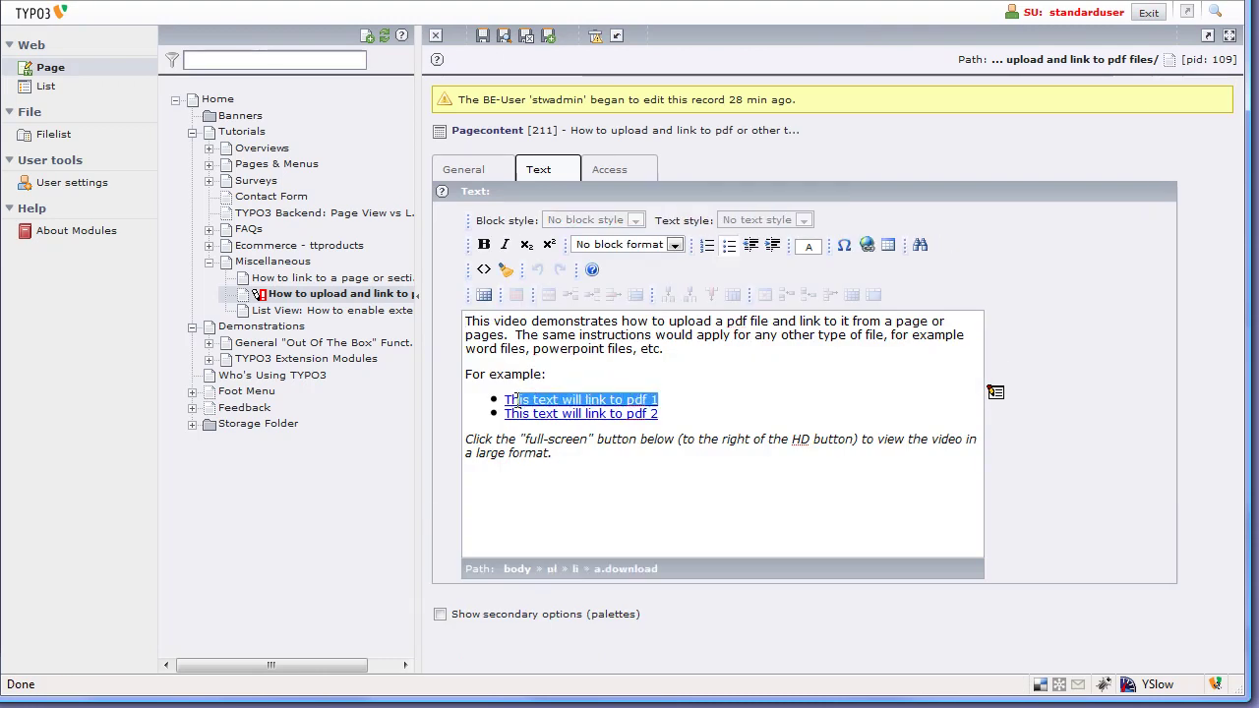
click(867, 248)
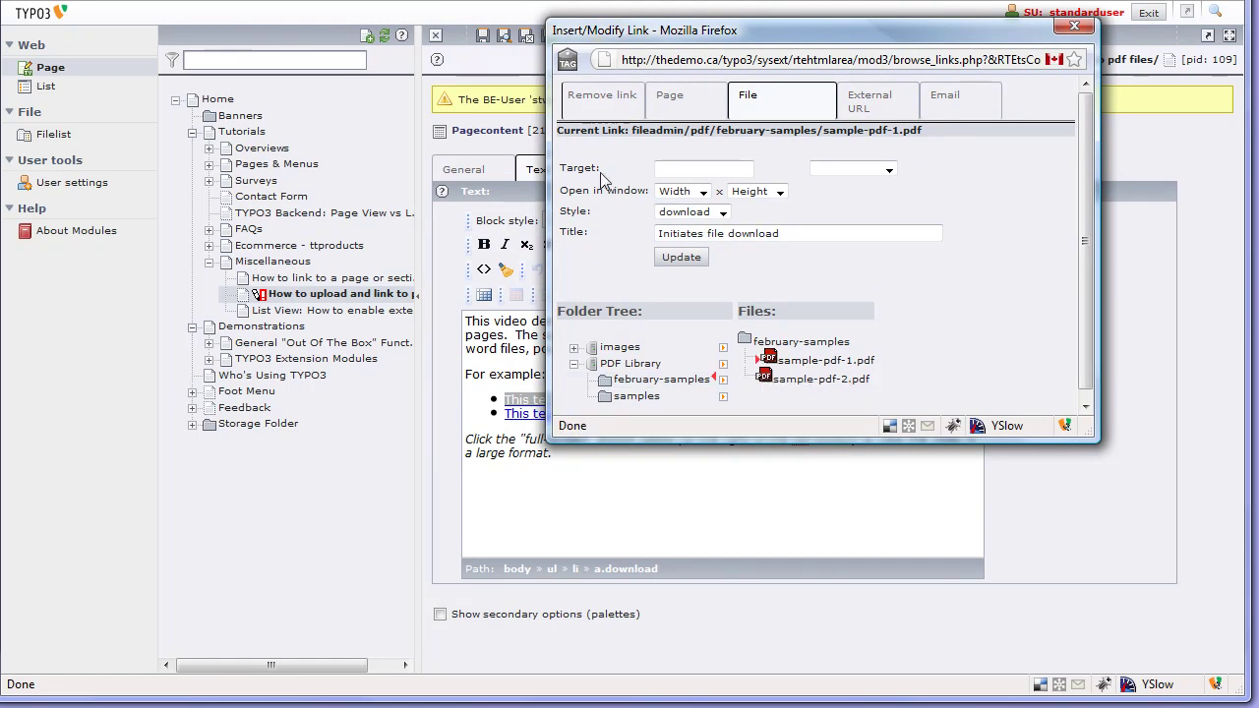
click(888, 169)
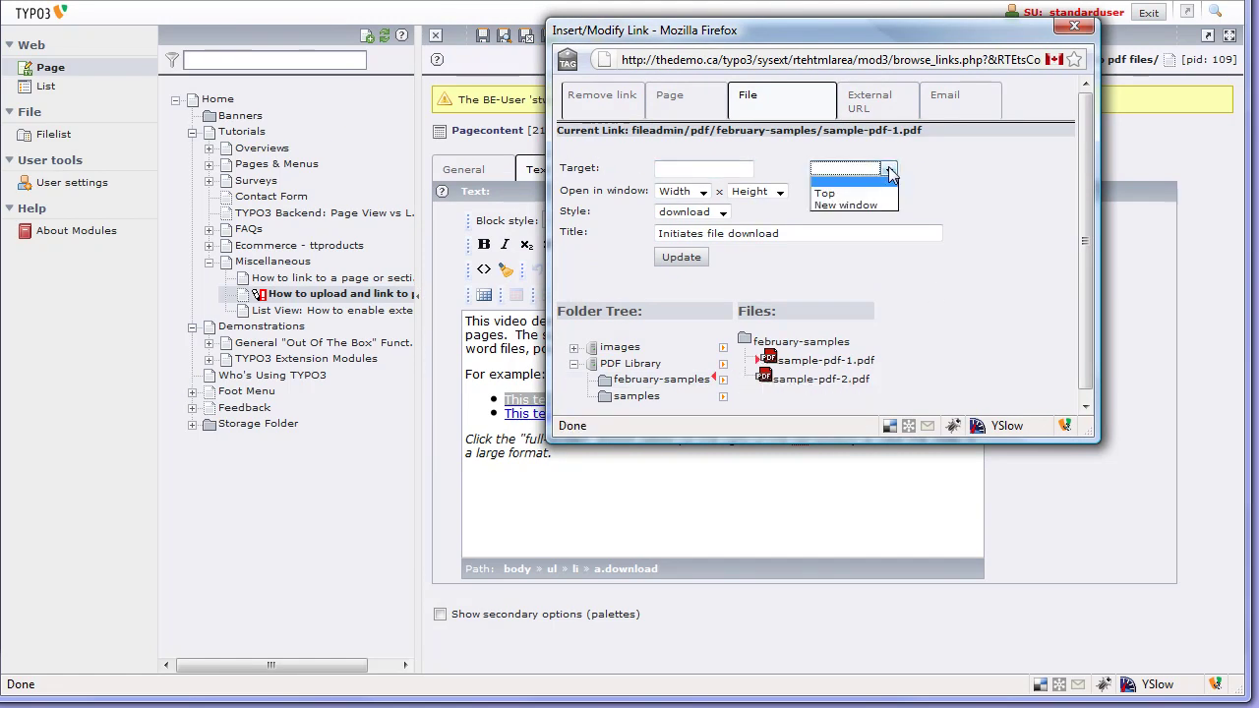
click(872, 205)
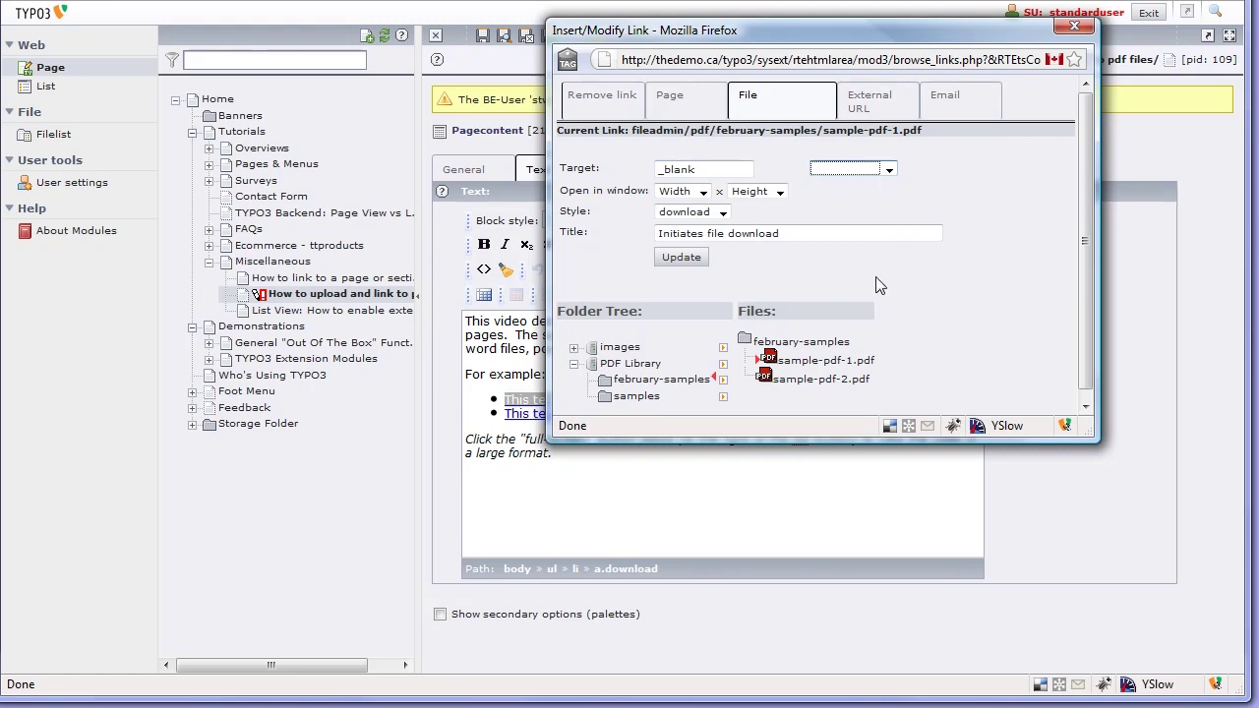
click(681, 258)
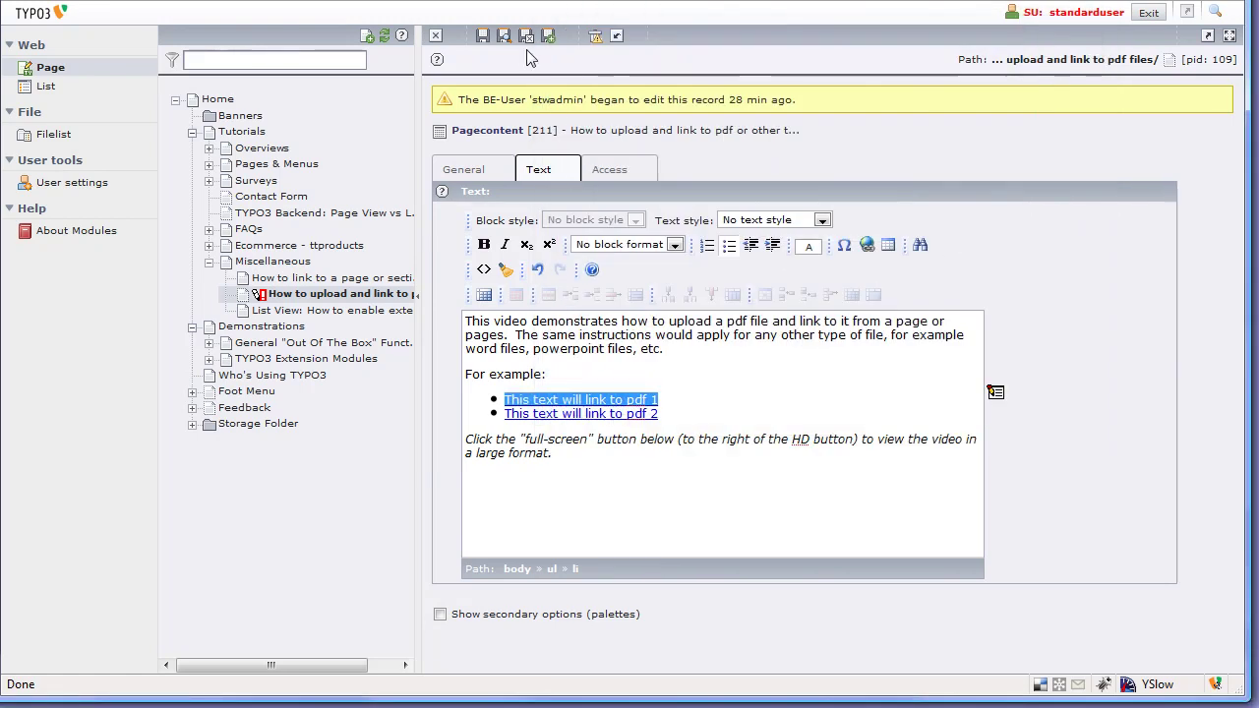
Save the element and confirm the live page's first link opens sample-pdf-1.pdf in a new tab
click(526, 38)
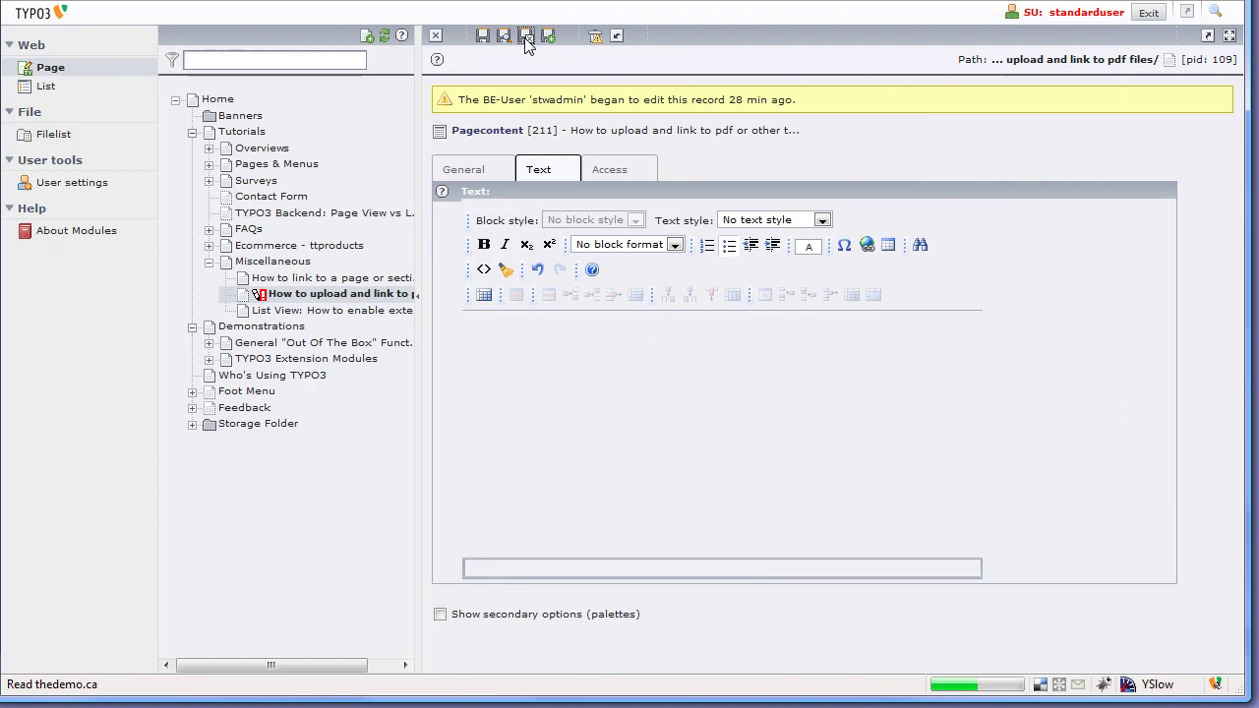
click(184, 8)
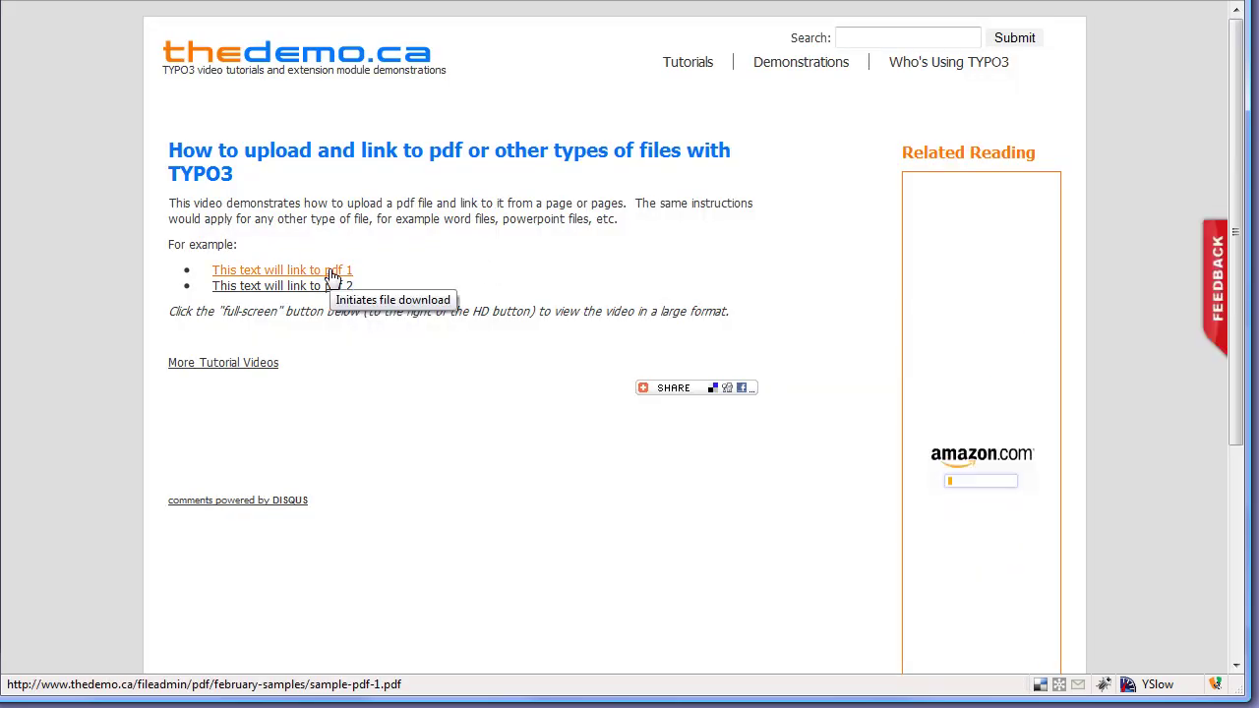
click(332, 272)
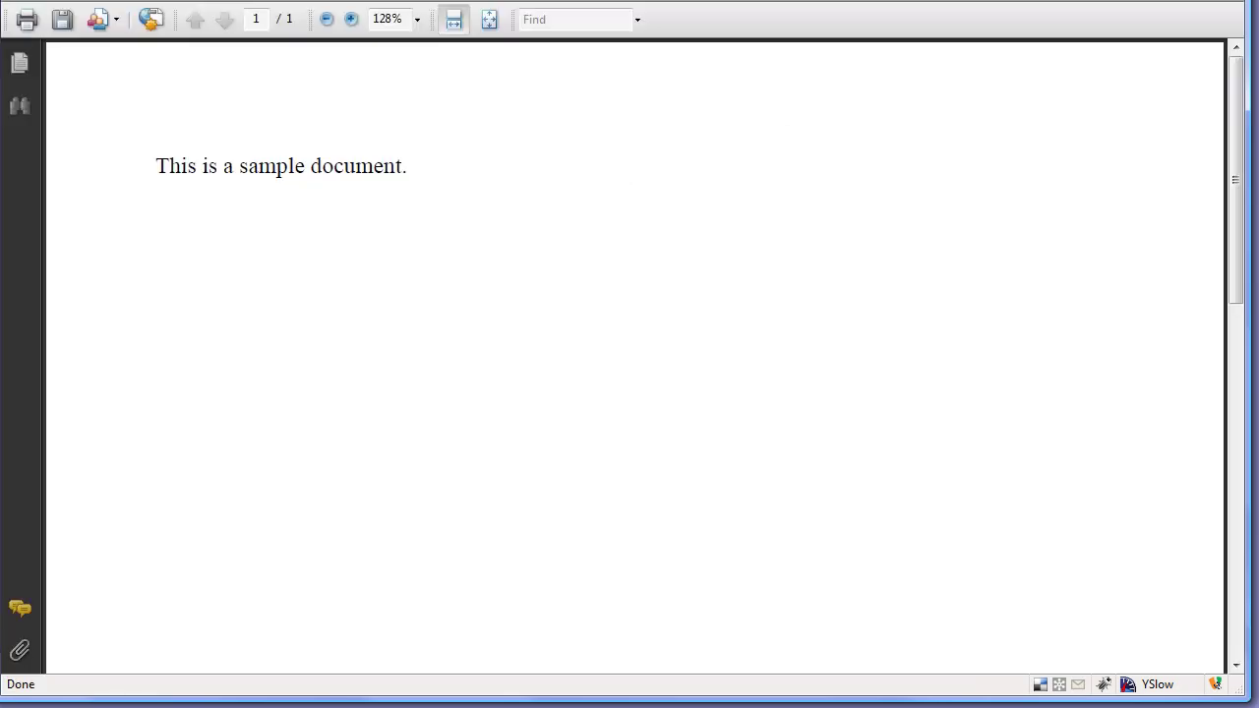